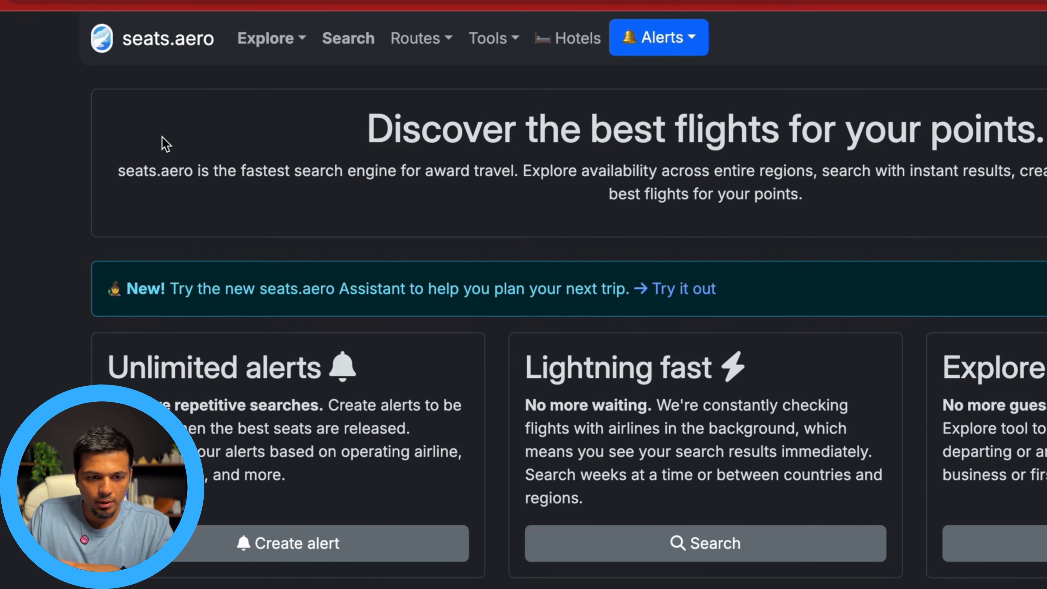
Explore the Qantas Frequent Flyer award flights and set the destination region to Asia for departures from North America.
click(278, 46)
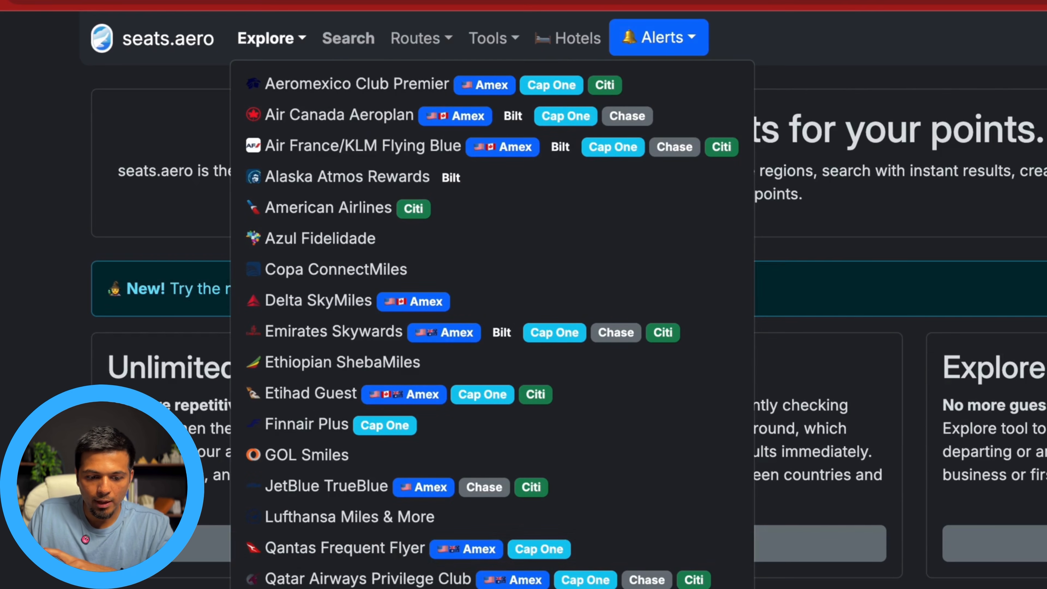
click(336, 547)
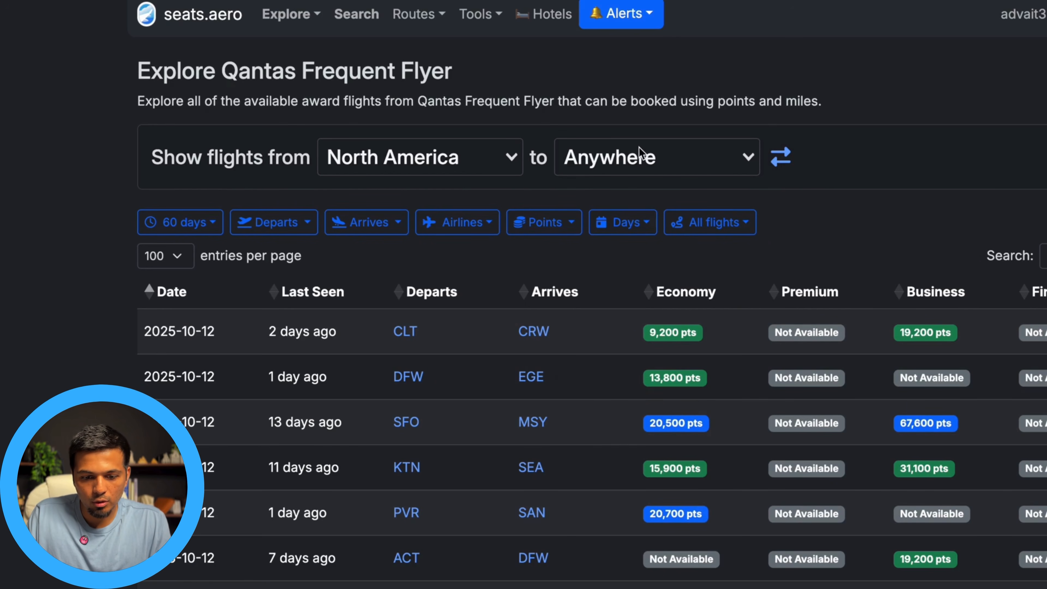
click(642, 157)
click(620, 362)
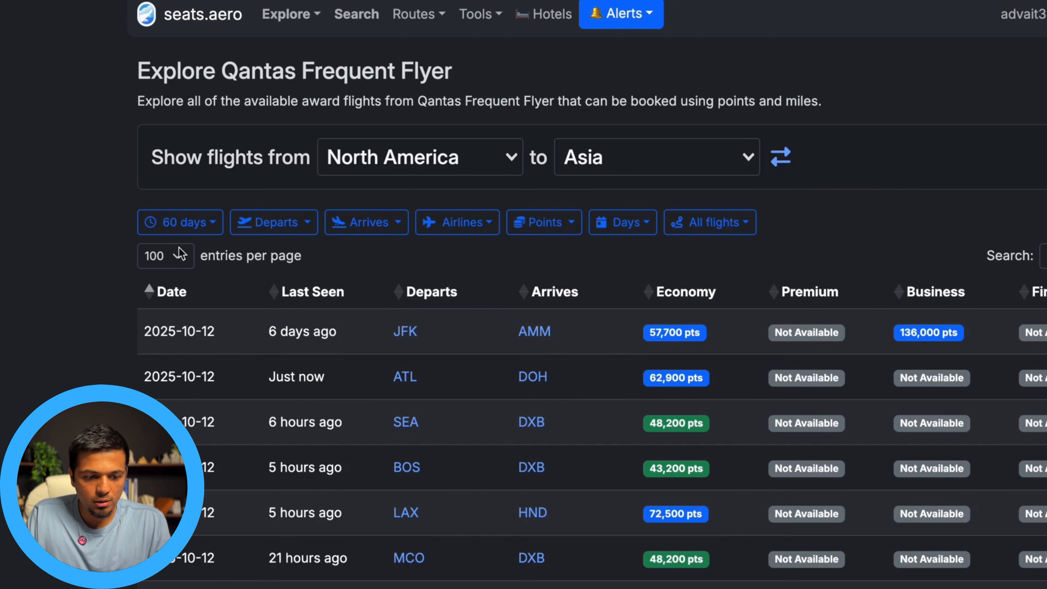
Filter the Qantas award flights to the full year, Emirates as the only included airline, and direct flights only.
click(181, 228)
click(152, 283)
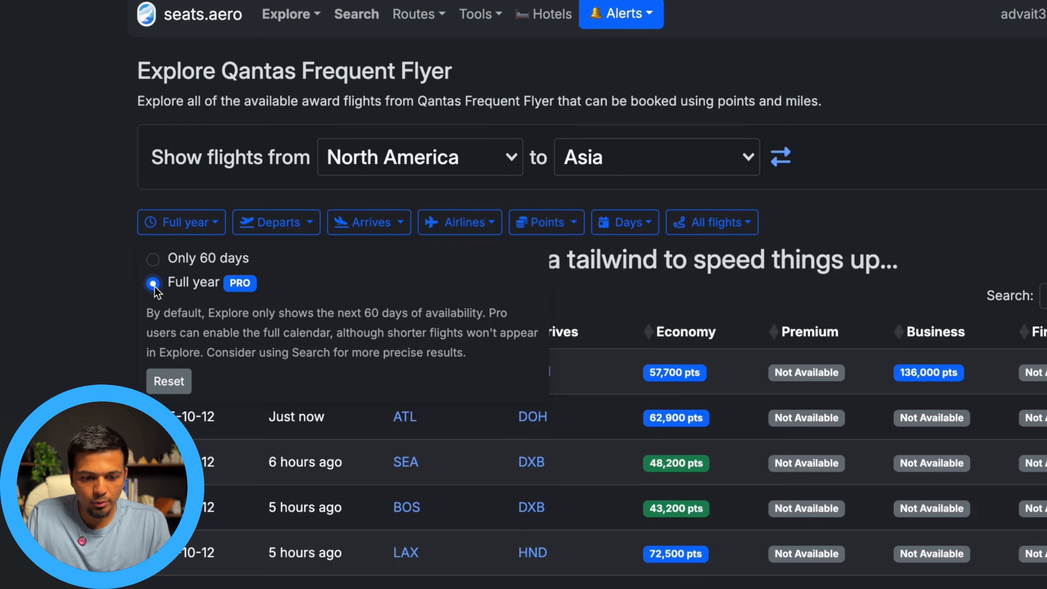
click(438, 225)
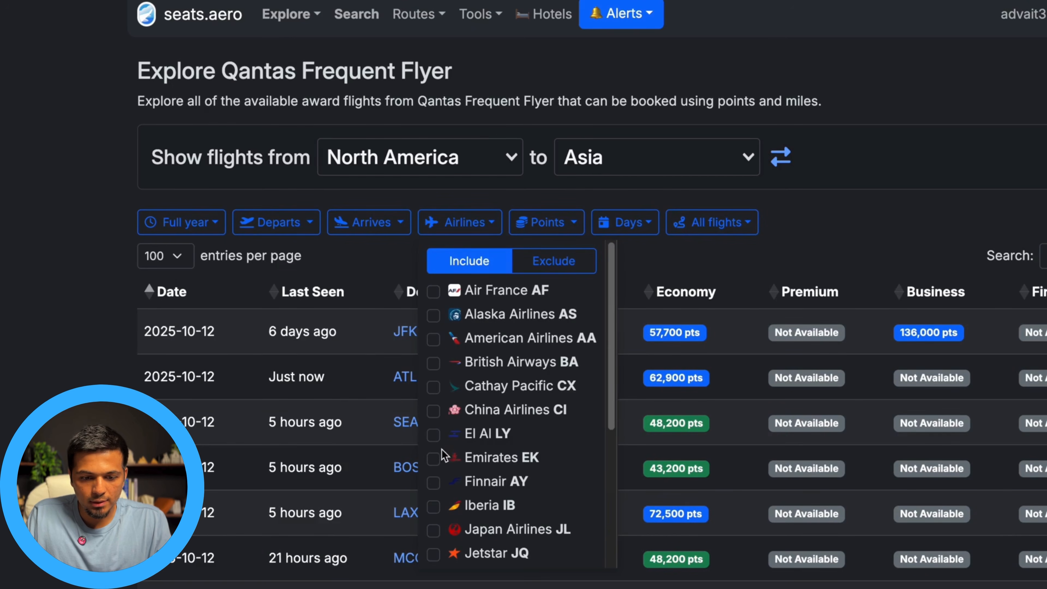
click(435, 459)
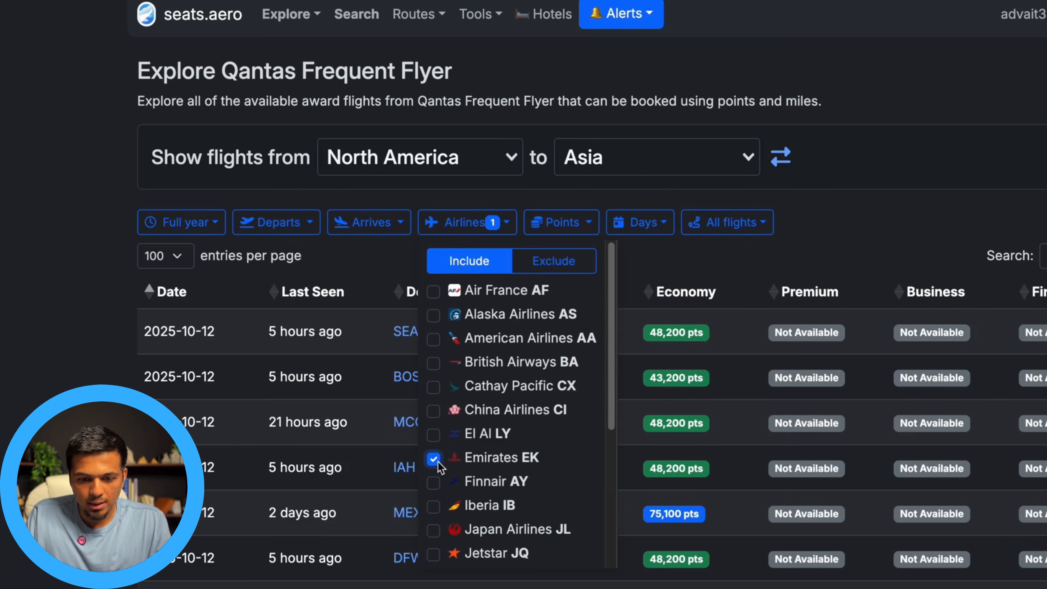
click(729, 231)
click(708, 285)
click(912, 226)
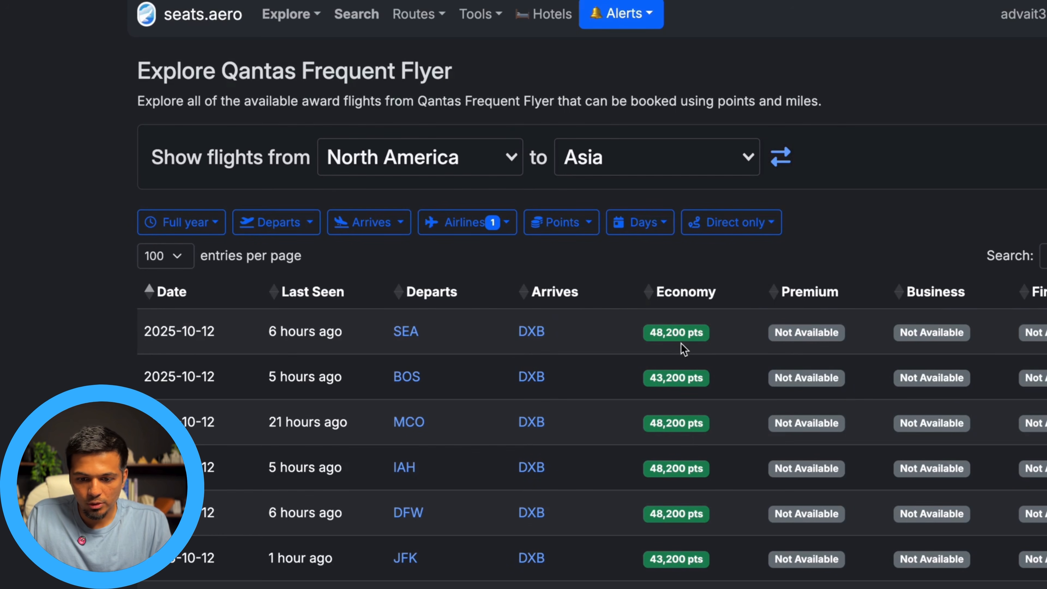
Sort the award flights by Business price in ascending order and limit the departure airport to LAX.
click(941, 294)
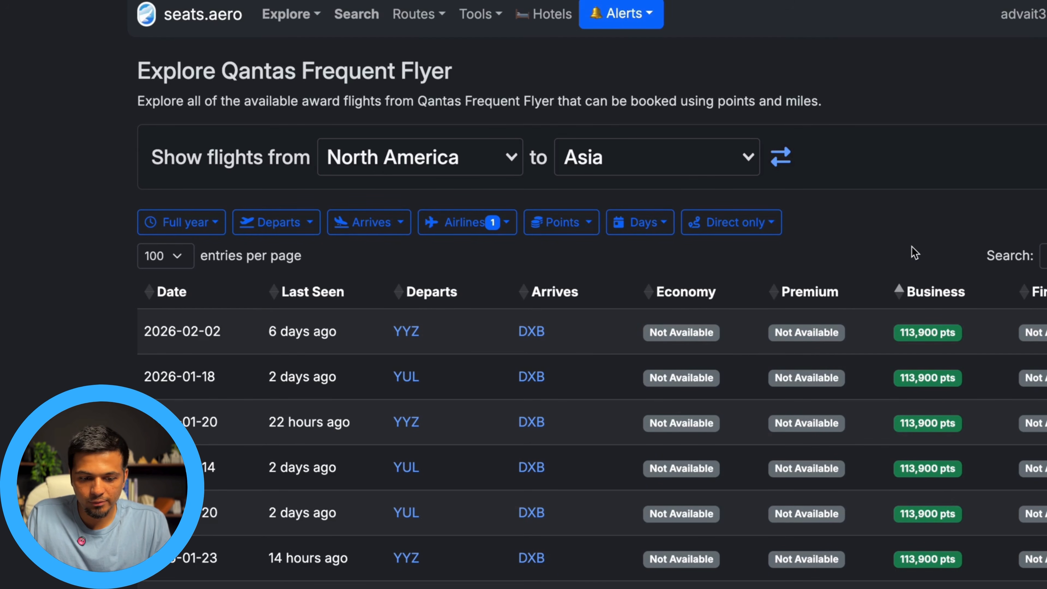
scroll(405, 340, down, 10)
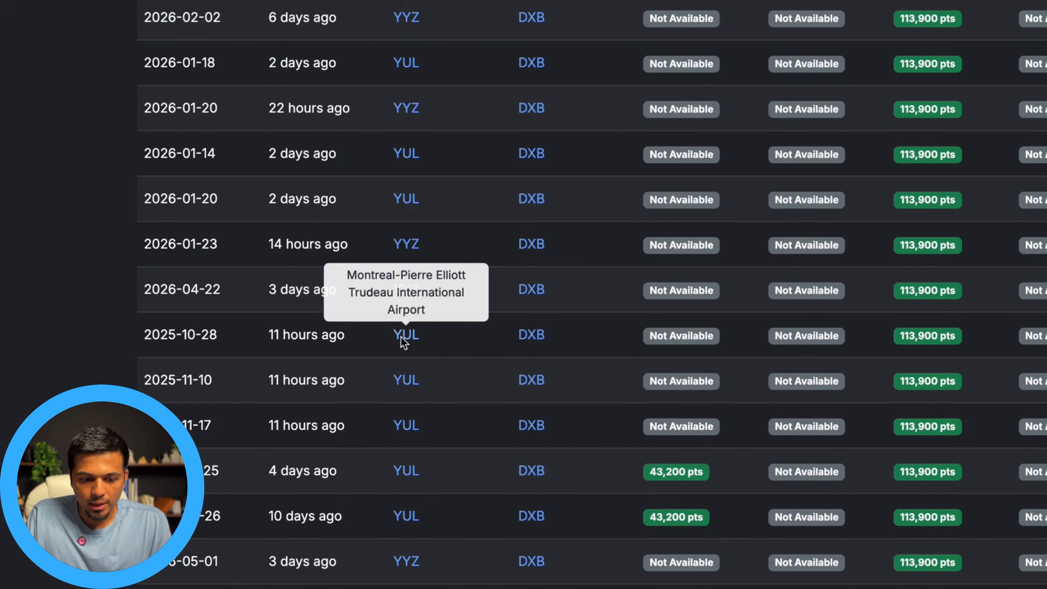
scroll(417, 329, down, 1)
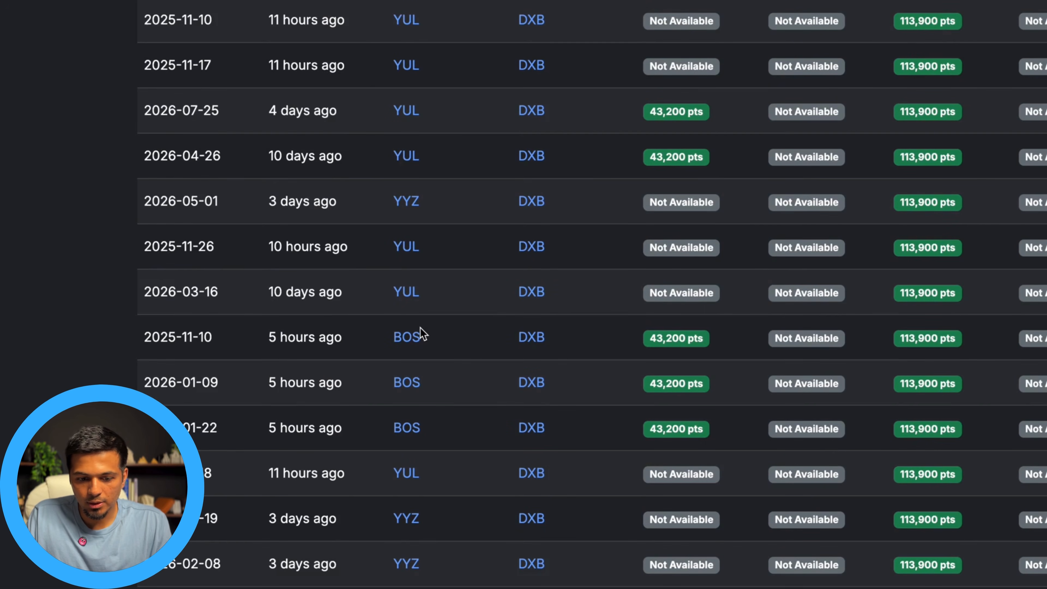
scroll(420, 332, down, 5)
scroll(433, 320, down, 8)
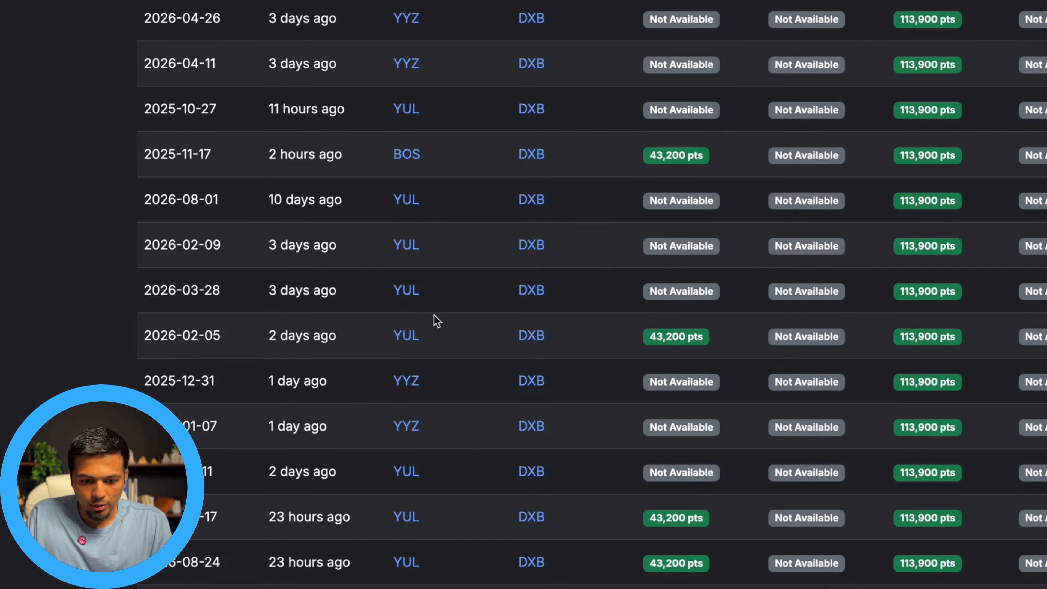
scroll(437, 320, down, 20)
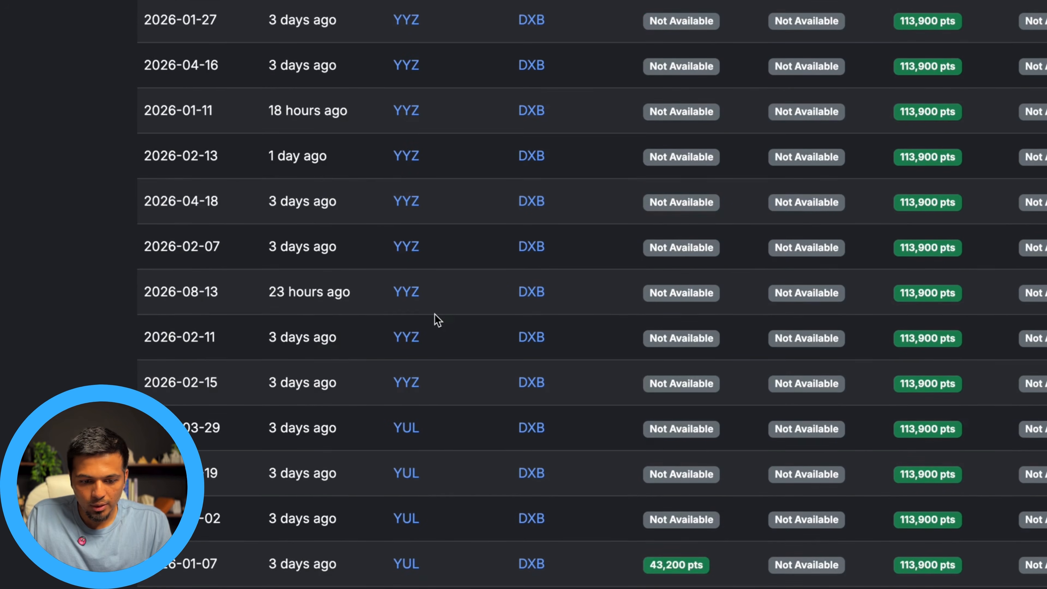
scroll(434, 315, down, 20)
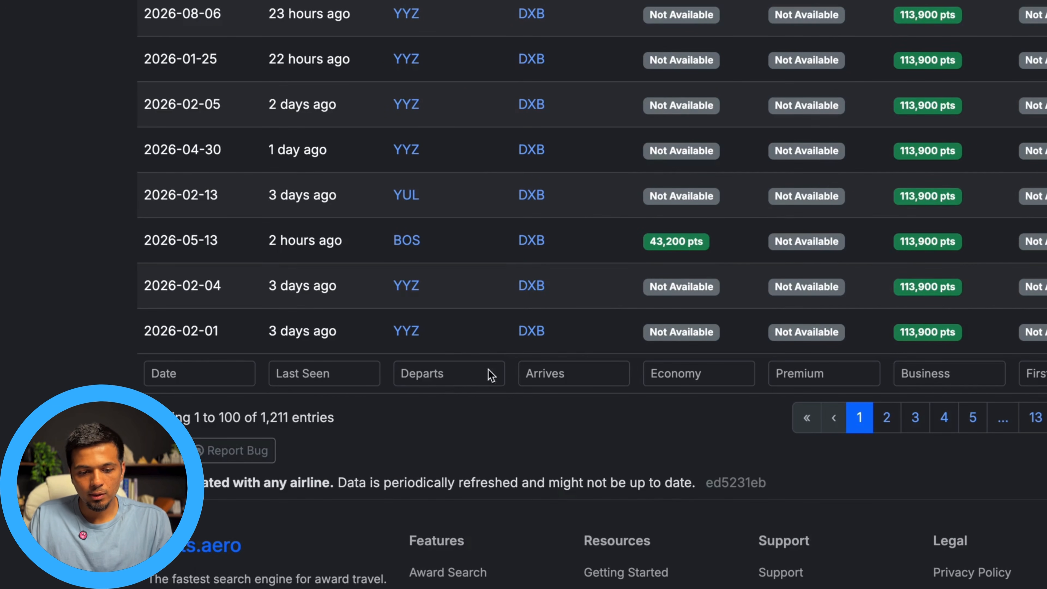
click(450, 378)
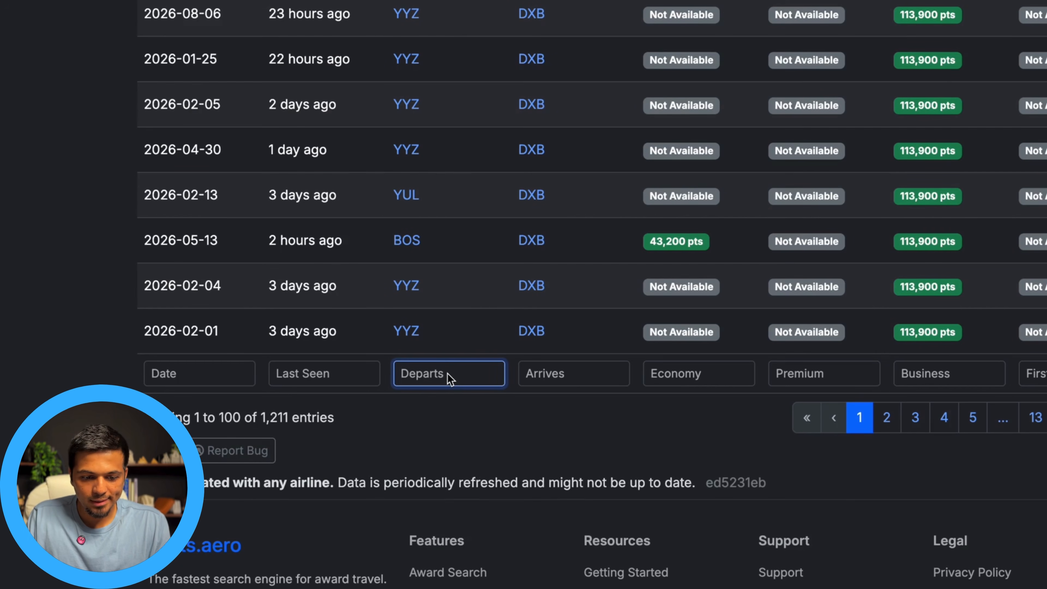
text(LAX)
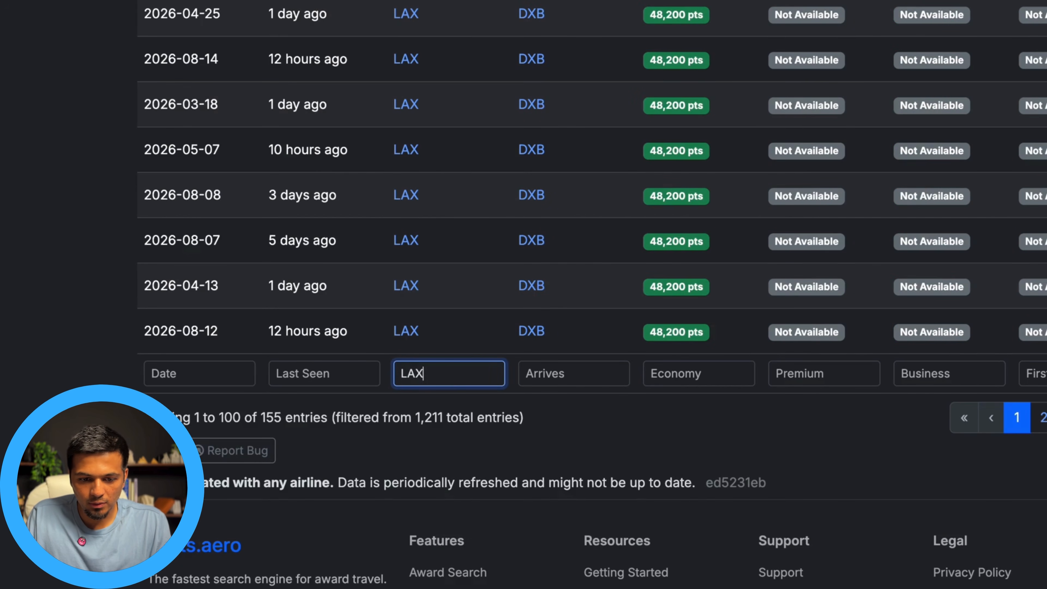
Open the flight details of the LAX to DXB award on 2026-03-02 and view its Business fares.
scroll(440, 169, up, 15)
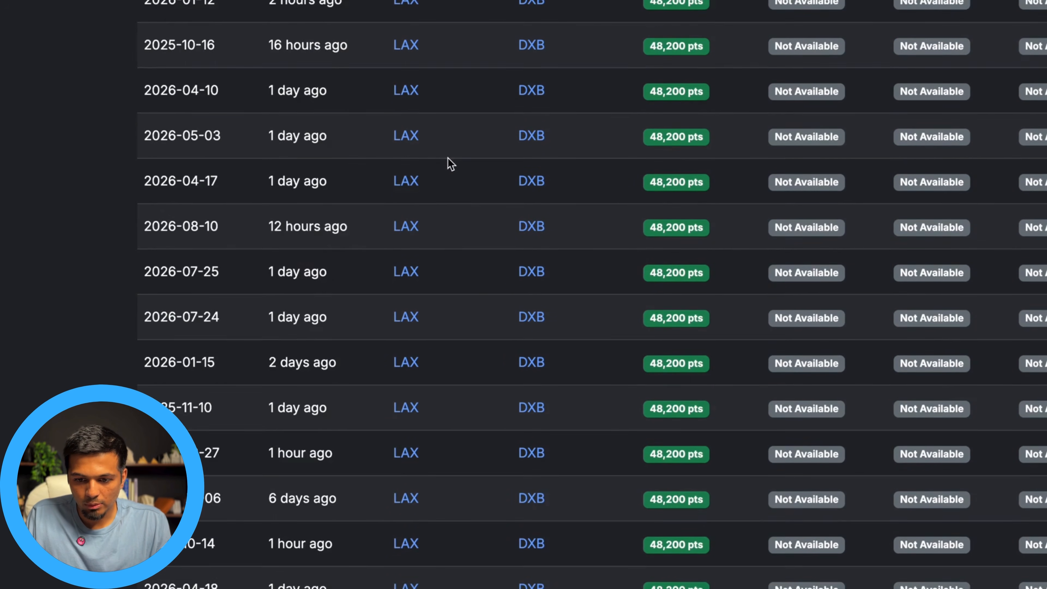
scroll(448, 158, up, 20)
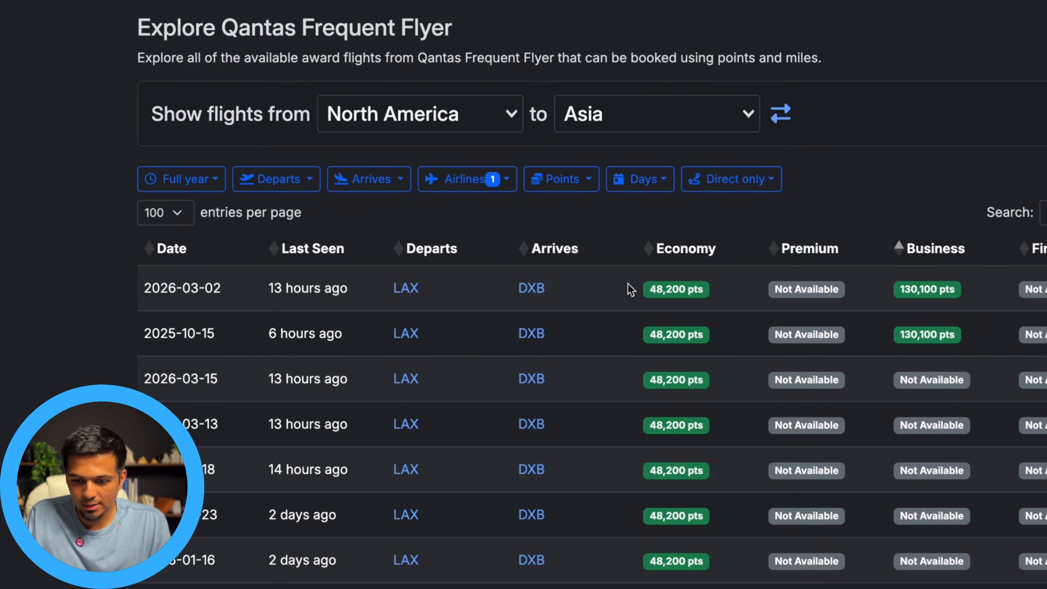
mouse_move(938, 292)
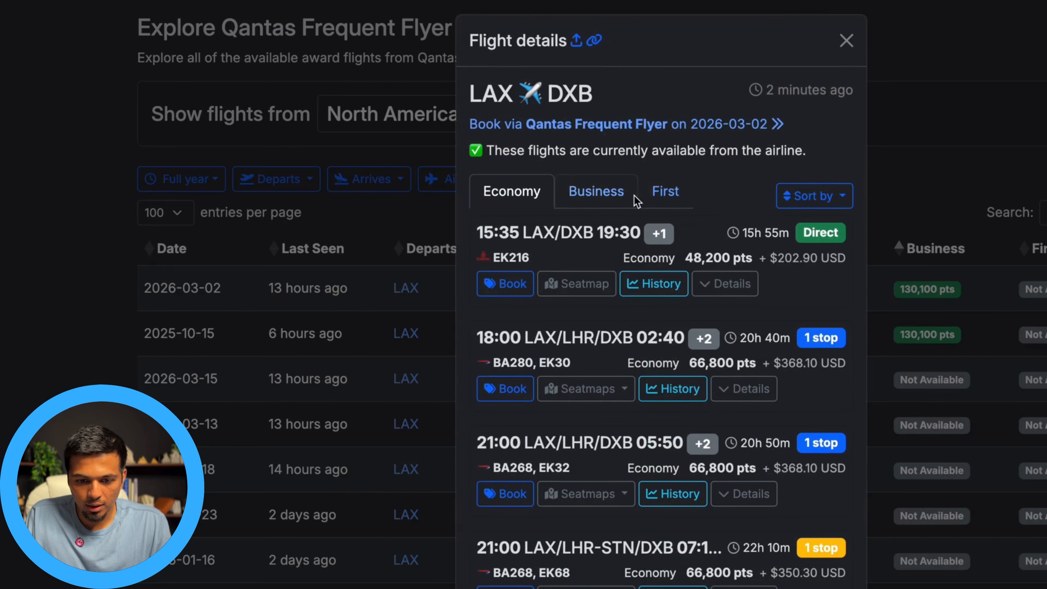
click(625, 196)
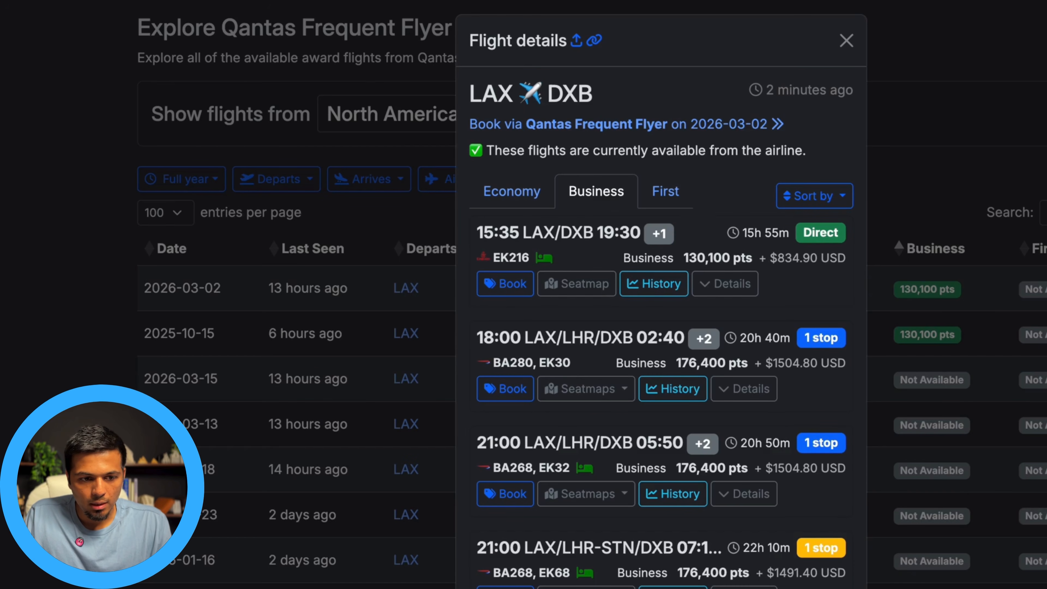
Switch to the Japan Airlines award booking page, set the outbound departure date to March 2, 2026, and search for flights.
click(74, 1)
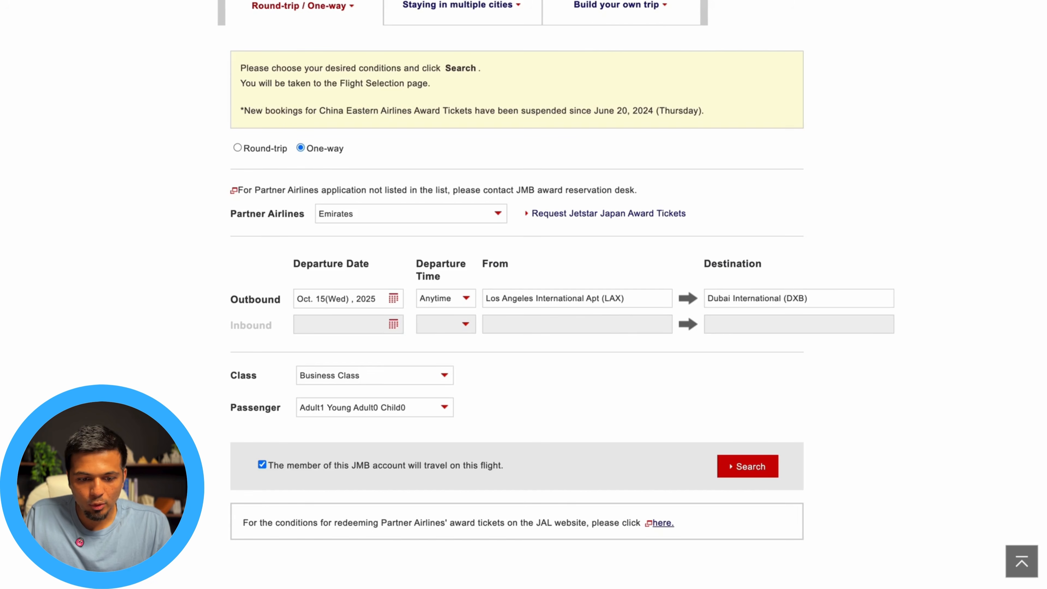
click(385, 297)
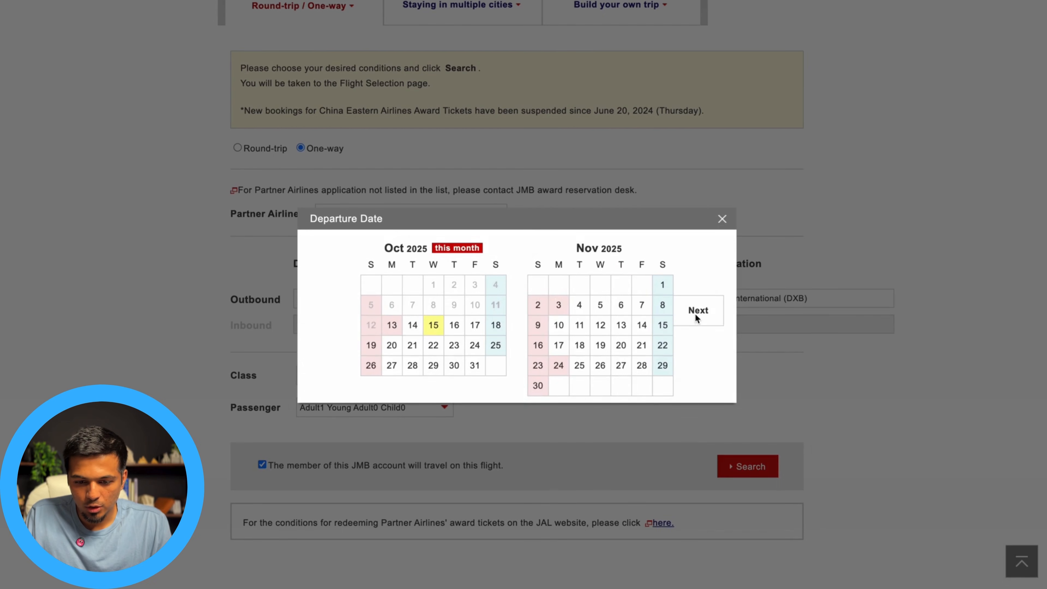
click(695, 313)
click(689, 314)
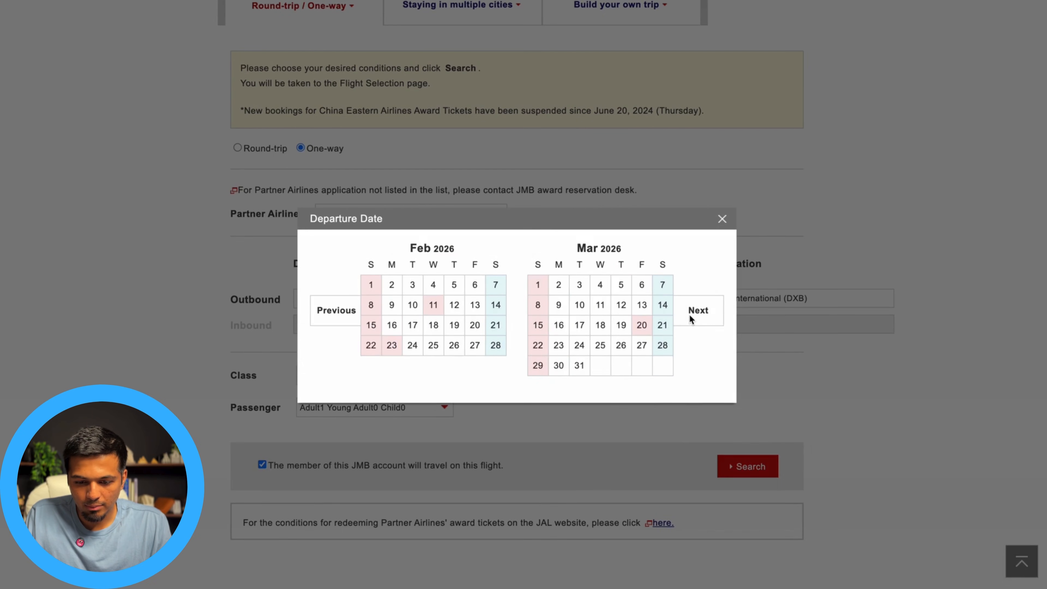
click(621, 346)
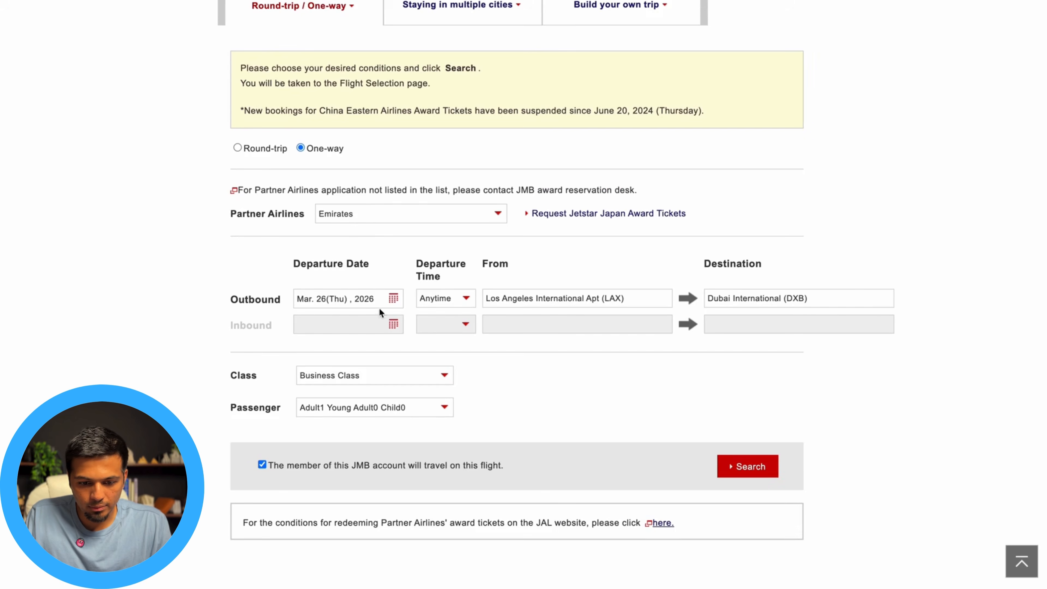
click(382, 302)
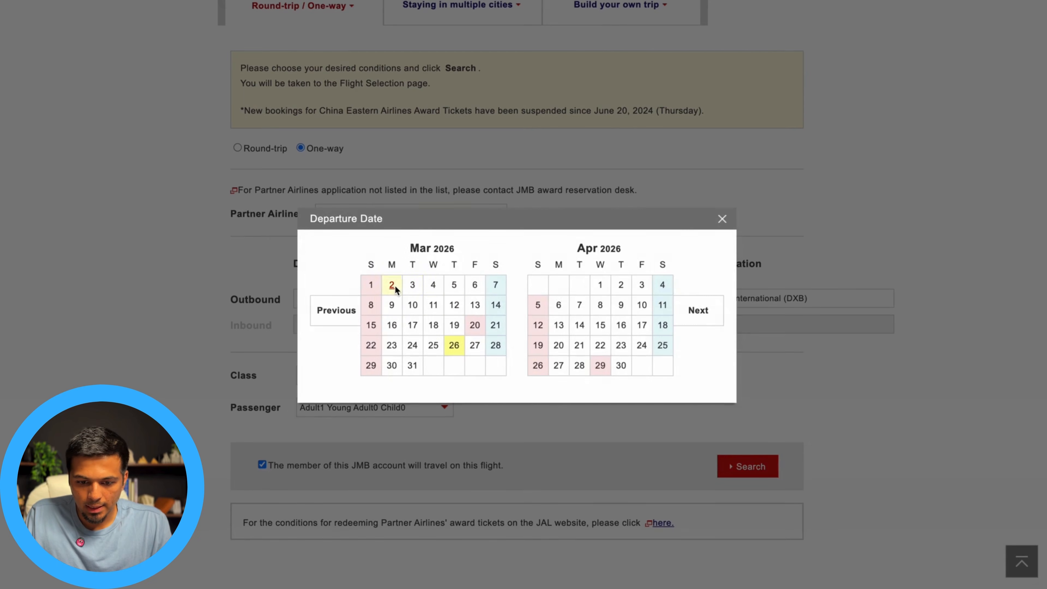
click(396, 286)
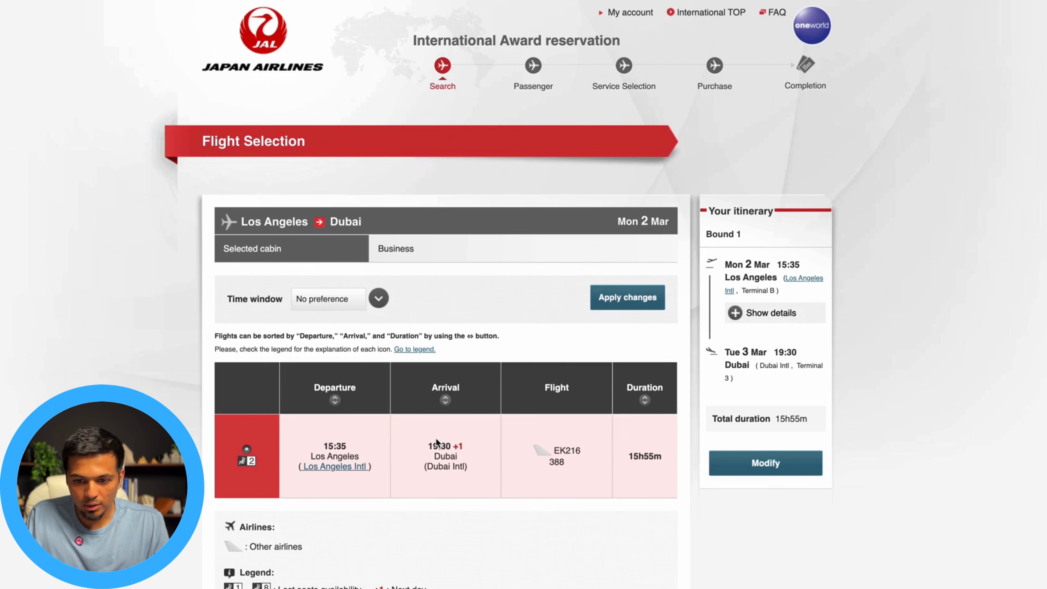
Show the Los Angeles to Dubai flight details in the itinerary and check the flight number and aircraft code.
scroll(437, 443, down, 4)
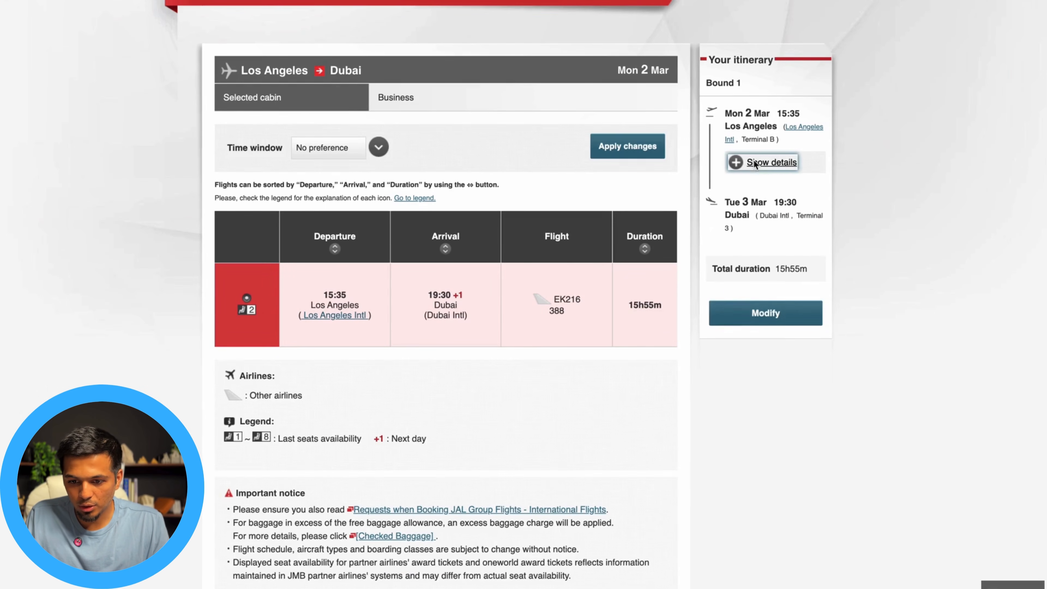
click(767, 161)
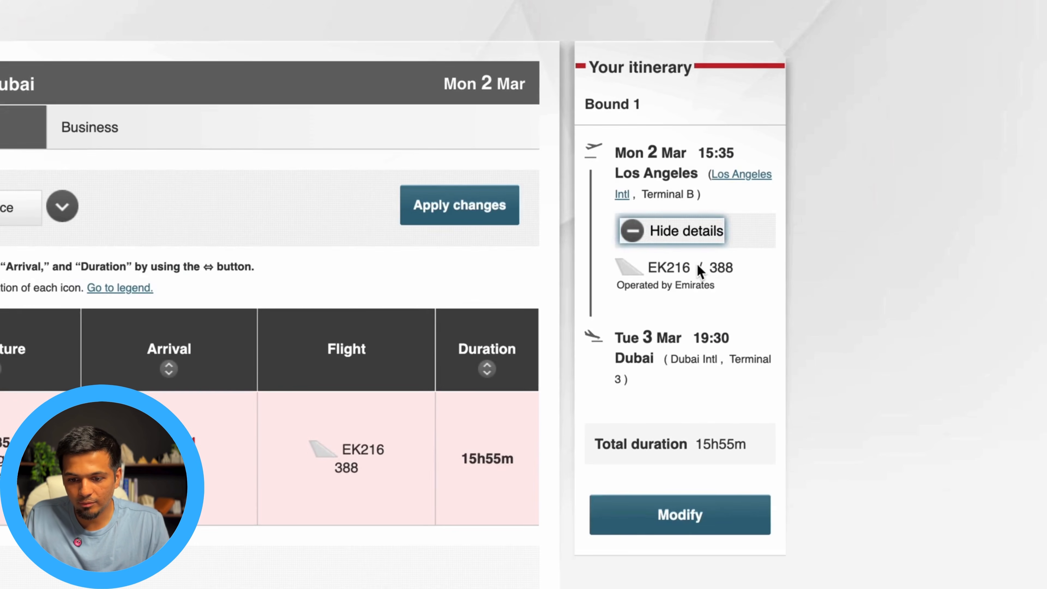
drag(725, 237, 673, 240)
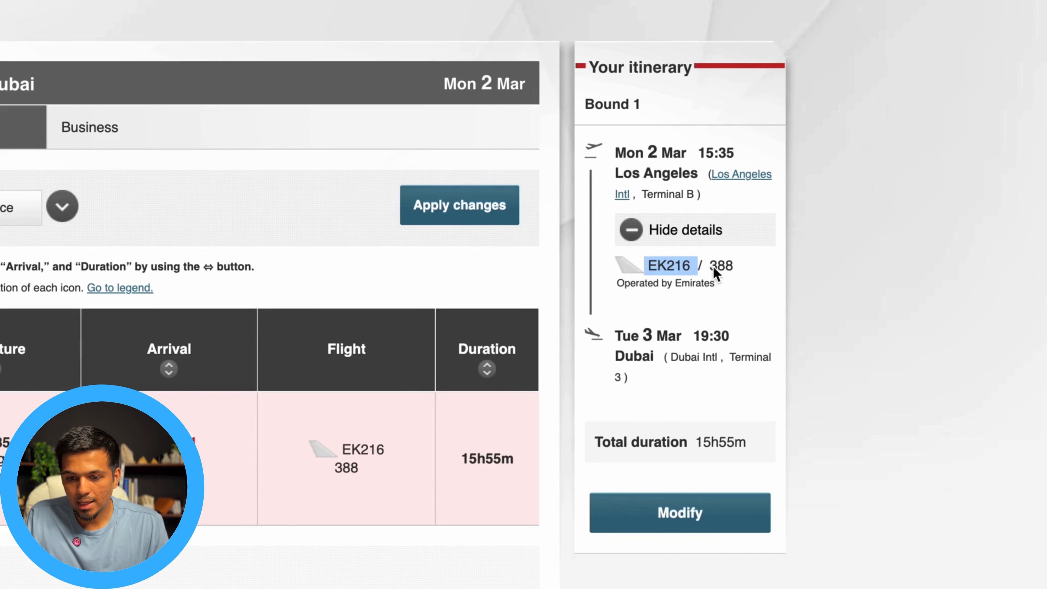
click(736, 271)
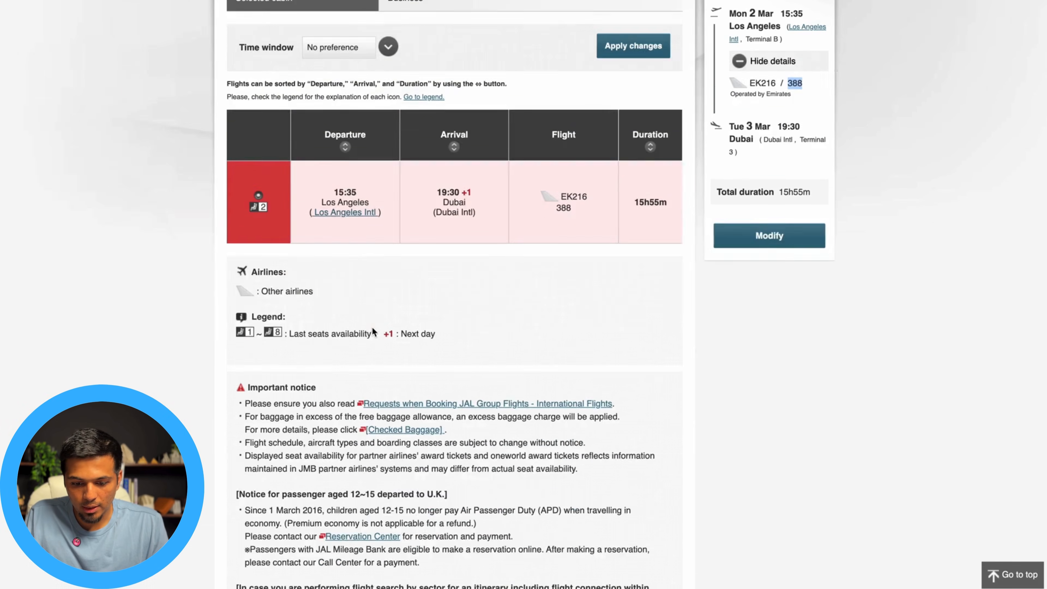
Continue to the required miles and fare summary for the Los Angeles to Dubai flight and check the total cost.
scroll(373, 327, down, 5)
click(578, 470)
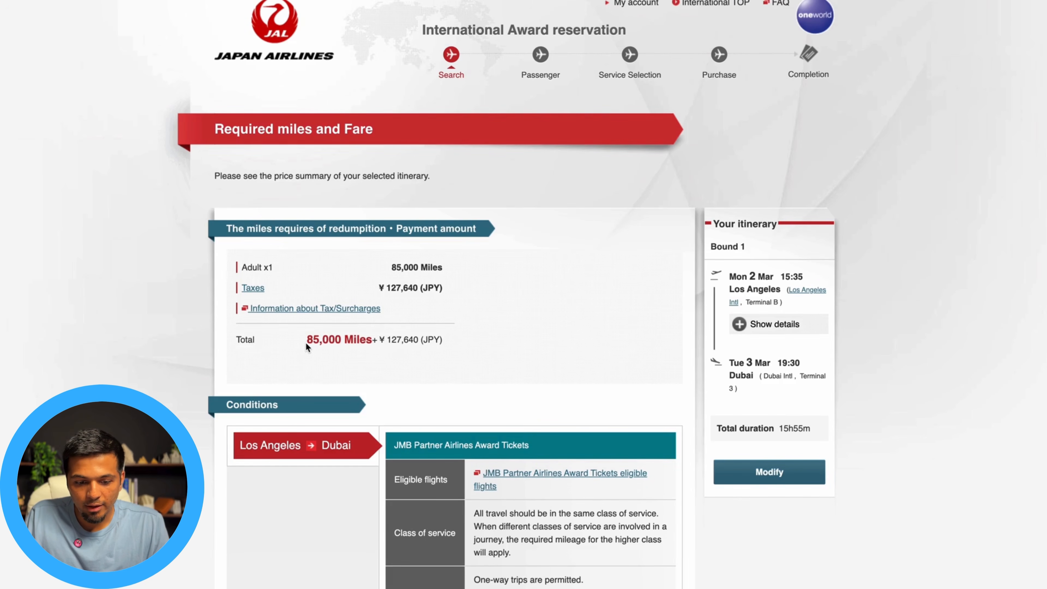
drag(307, 338, 426, 342)
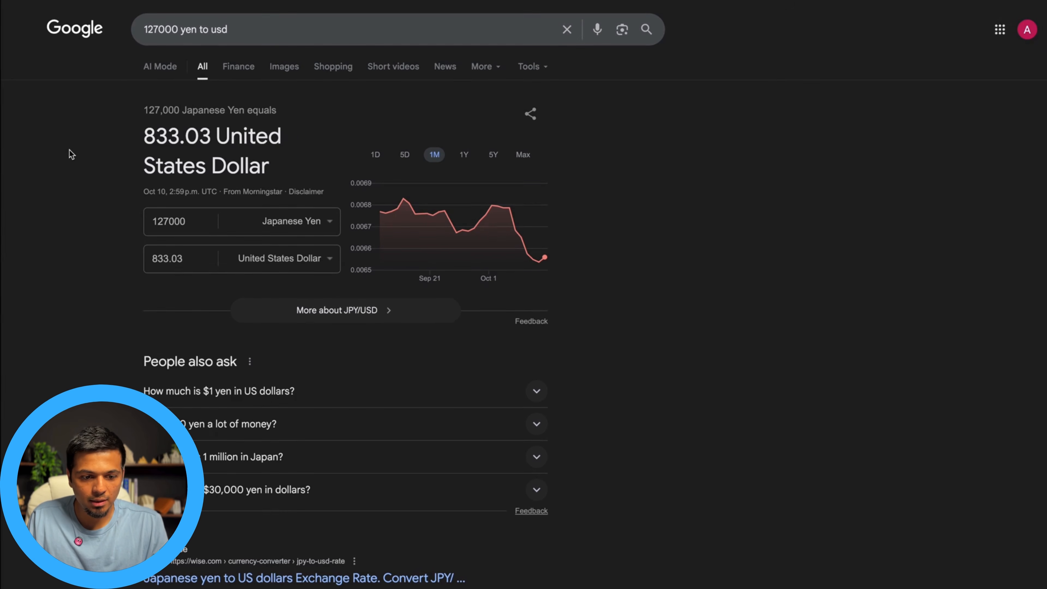
Switch to the Emirates booking page, enable Classic rewards, and set the route from Los Angeles (LAX) to Dubai (DXB).
key(ctrl+shift+Tab)
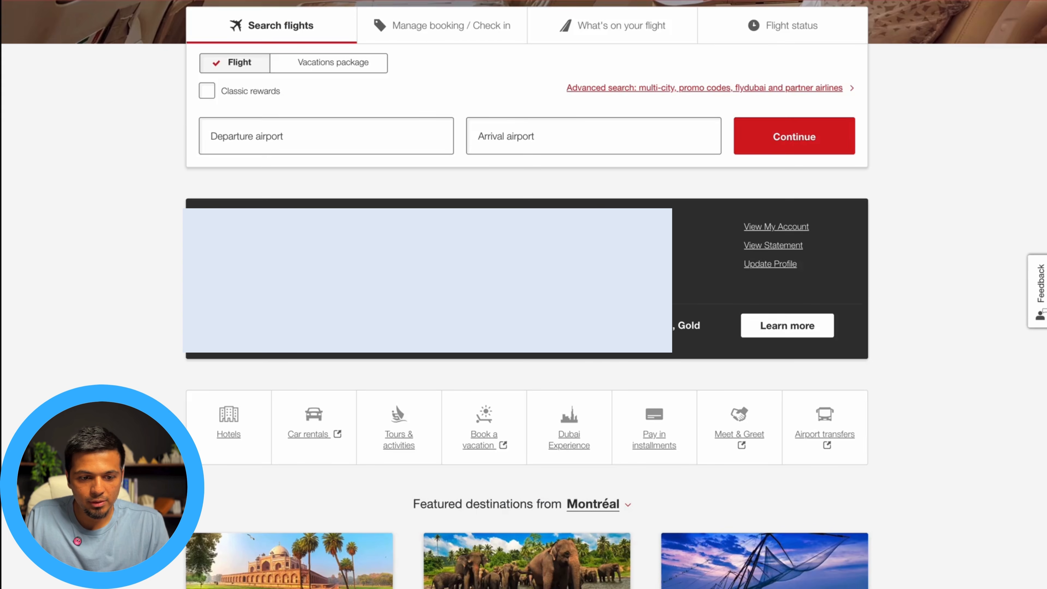
click(207, 93)
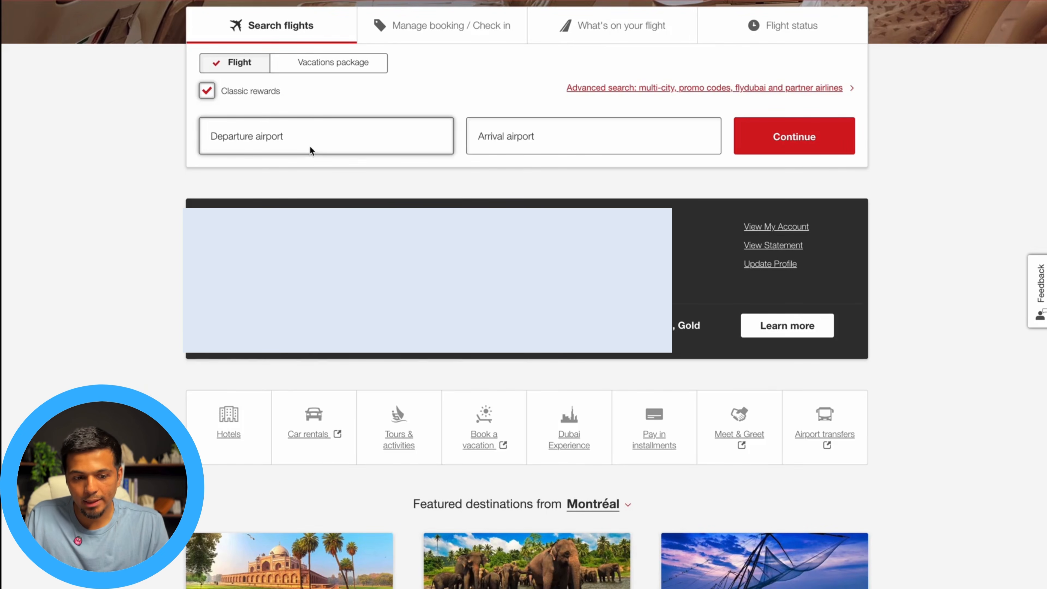
click(311, 134)
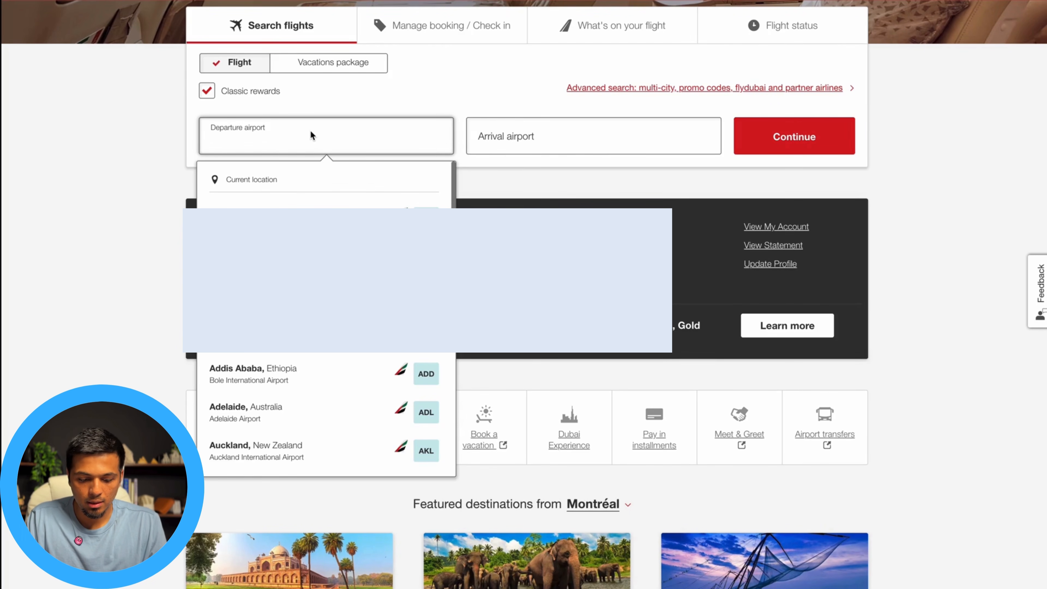
text(los)
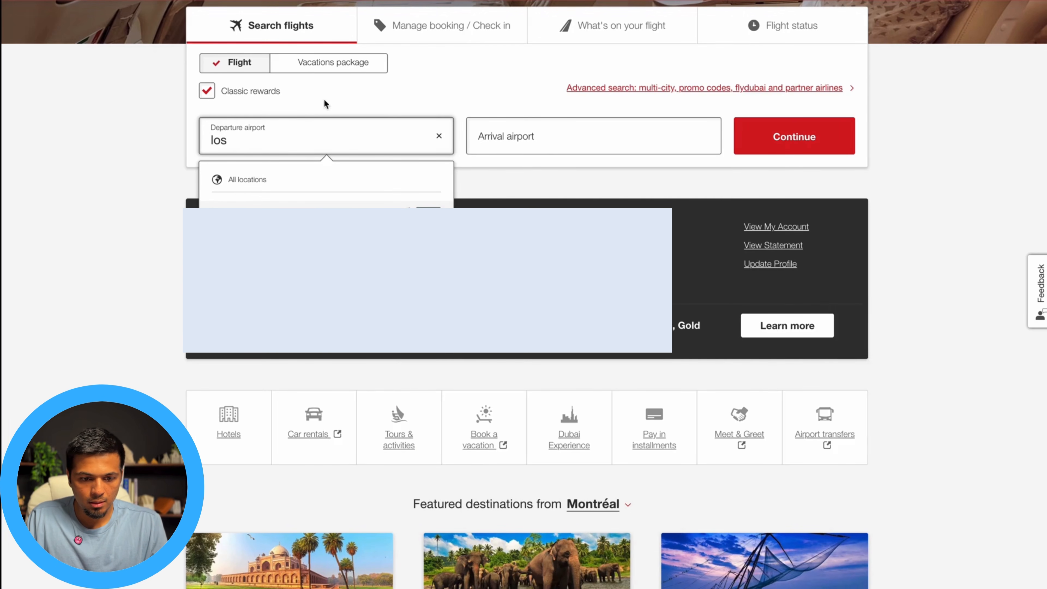
click(309, 206)
click(547, 143)
text(dubai)
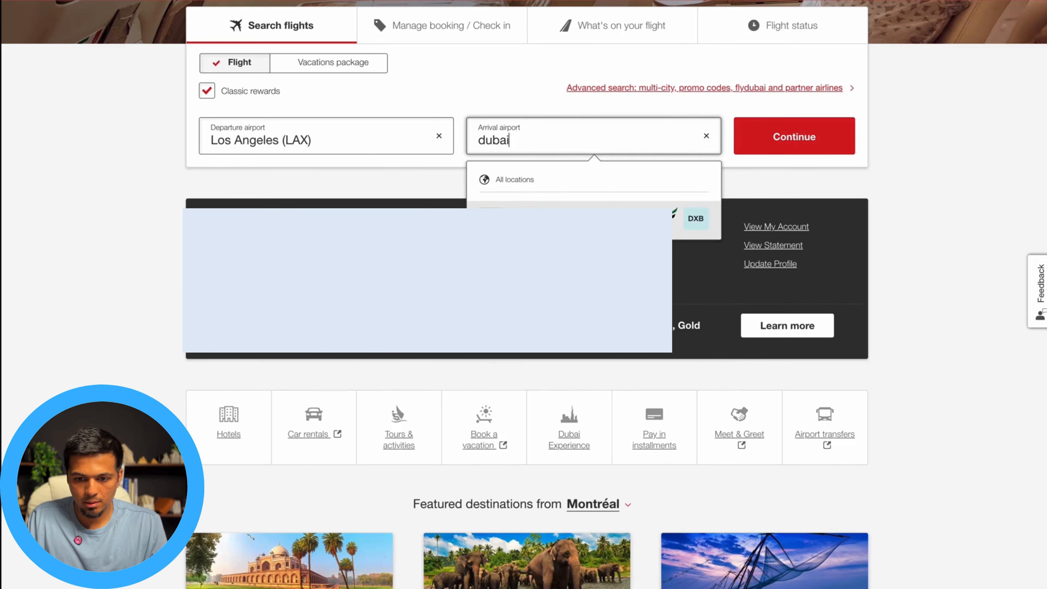
click(695, 218)
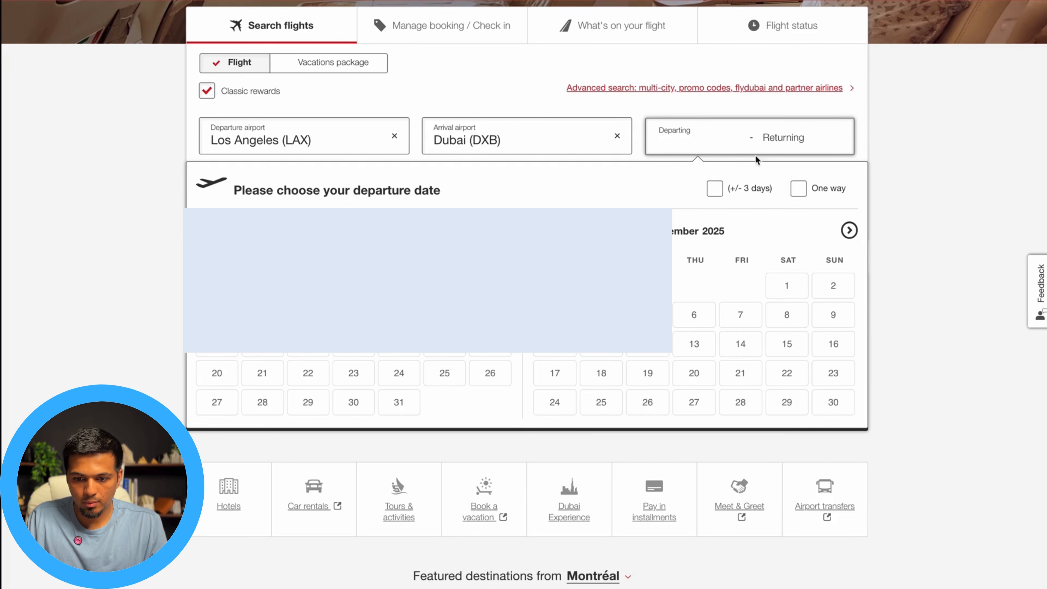
Make the Emirates trip one way with a departure date of 2 March 2026.
click(798, 188)
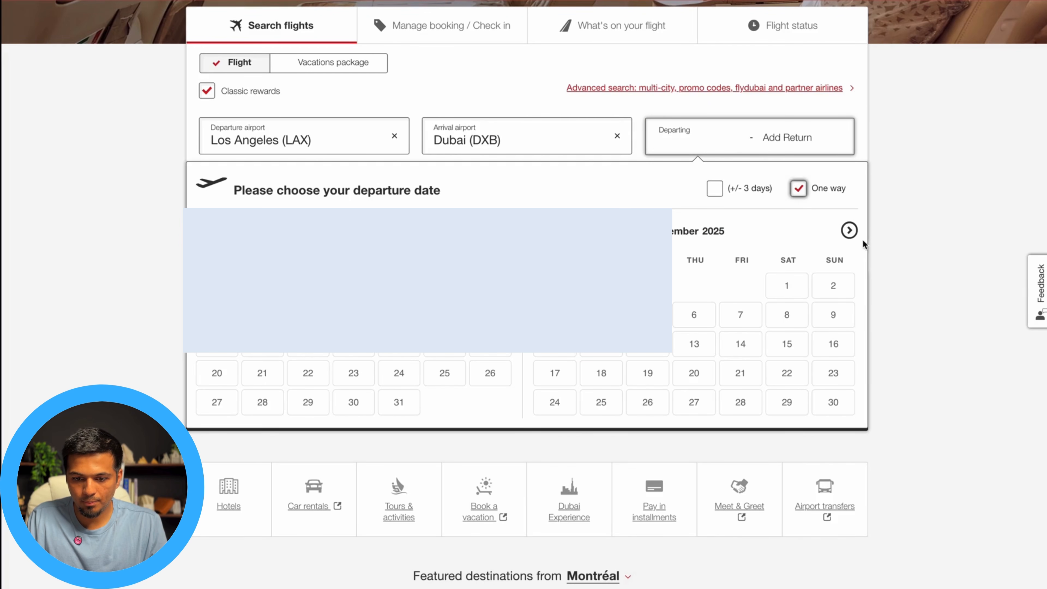
click(848, 230)
click(849, 230)
click(849, 230)
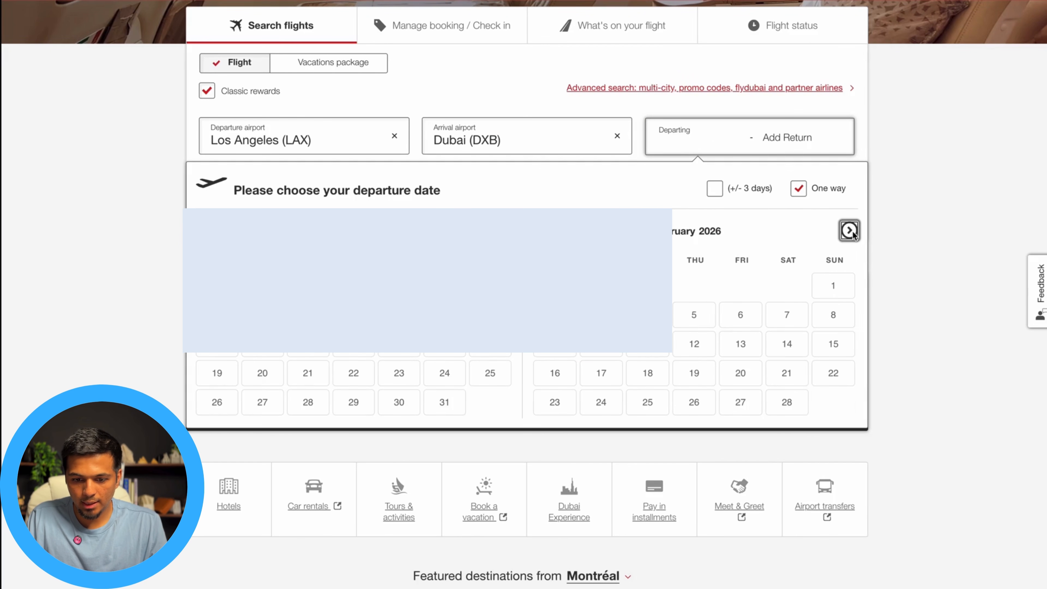
click(850, 232)
click(554, 314)
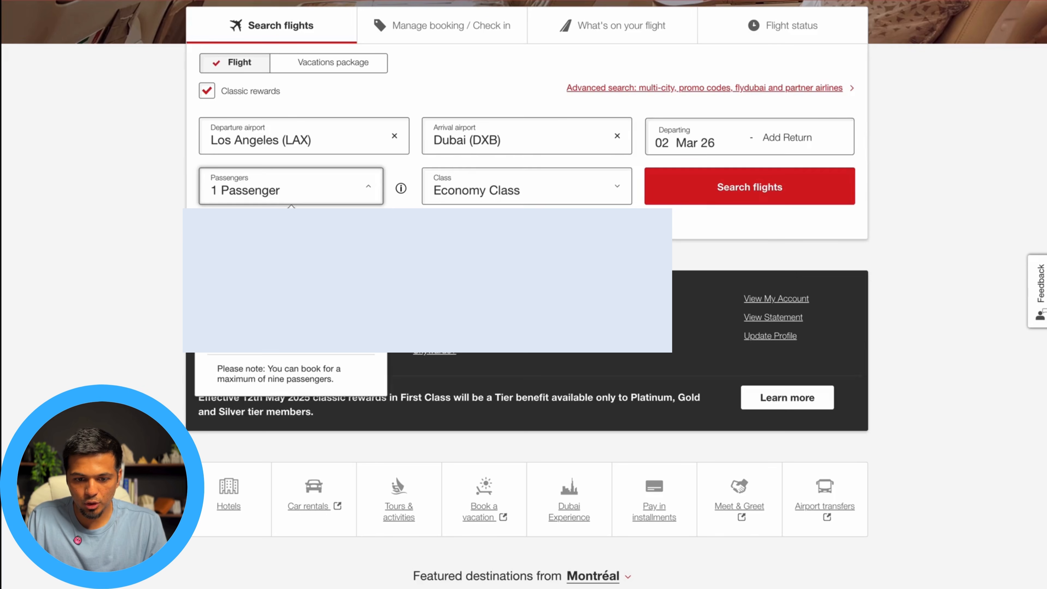
Set the travel class to Business Class and search for Emirates reward flights.
click(519, 197)
click(474, 268)
click(679, 186)
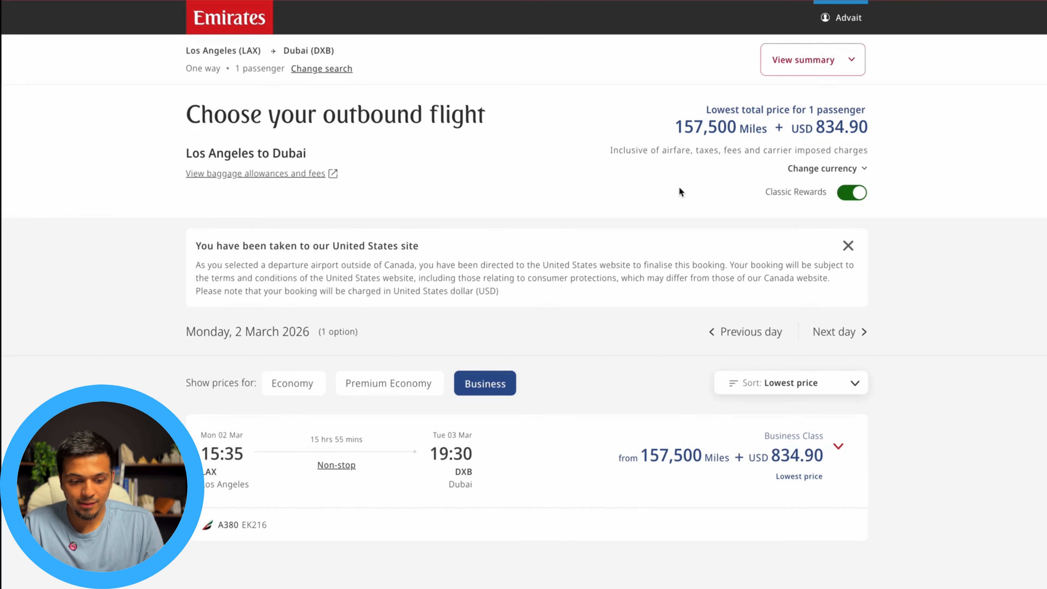
Expand the EK216 Los Angeles to Dubai flight and view its Business Class fare options in miles.
click(837, 445)
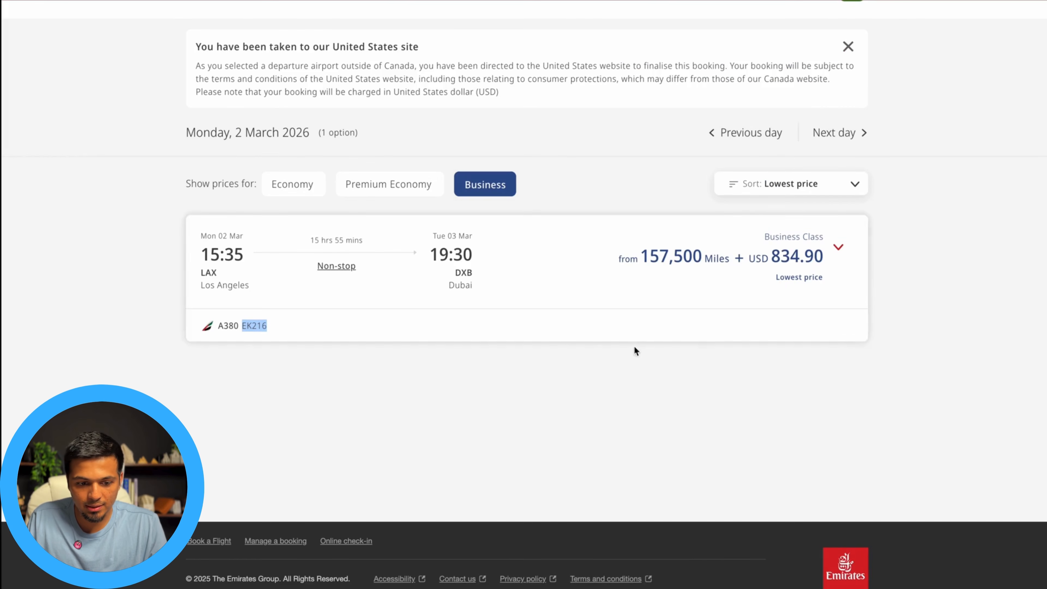
click(838, 249)
scroll(387, 259, down, 4)
scroll(387, 259, down, 1)
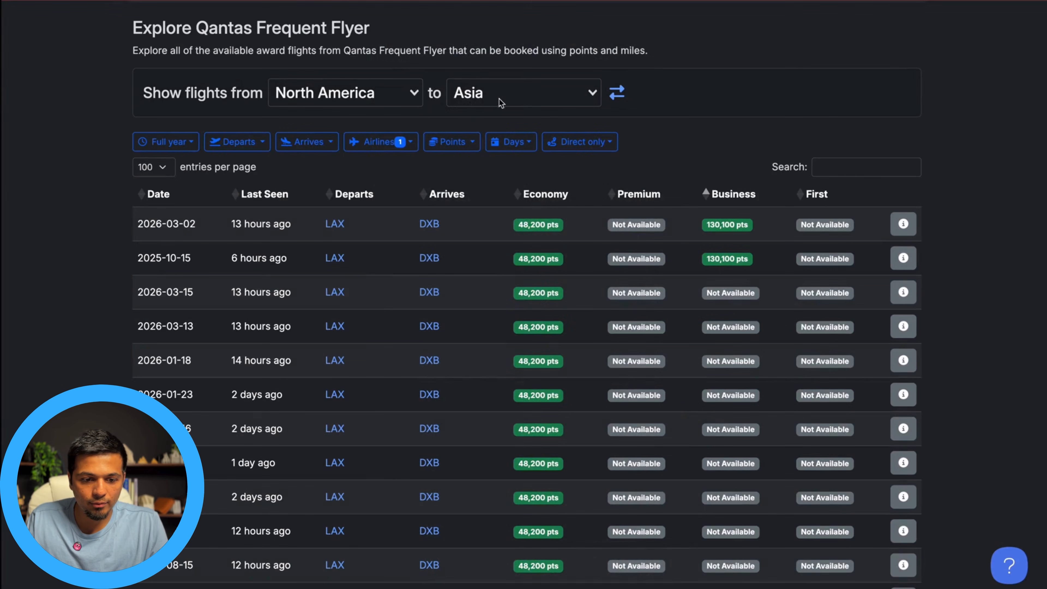
Switch to the Qantas award list on seats.aero, show flights from Europe to Asia, and clear the LAX departure filter.
click(370, 102)
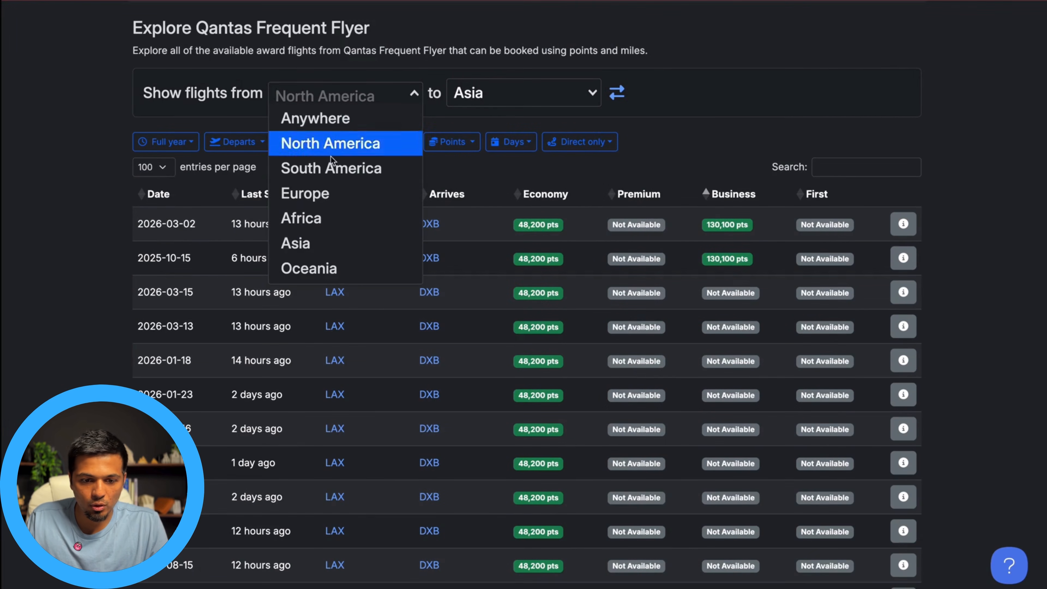
click(319, 194)
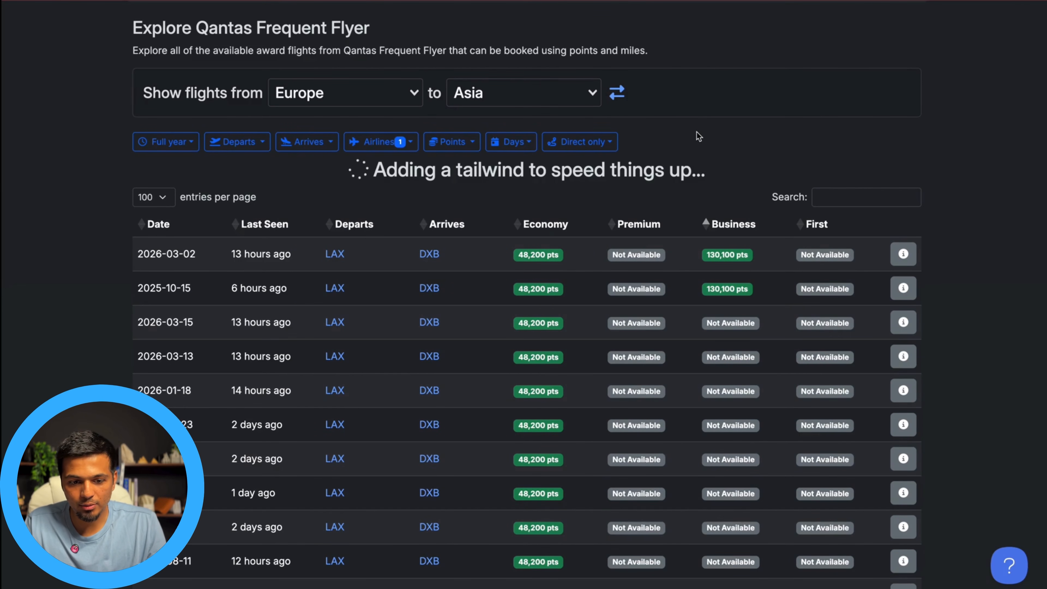
scroll(362, 480, down, 15)
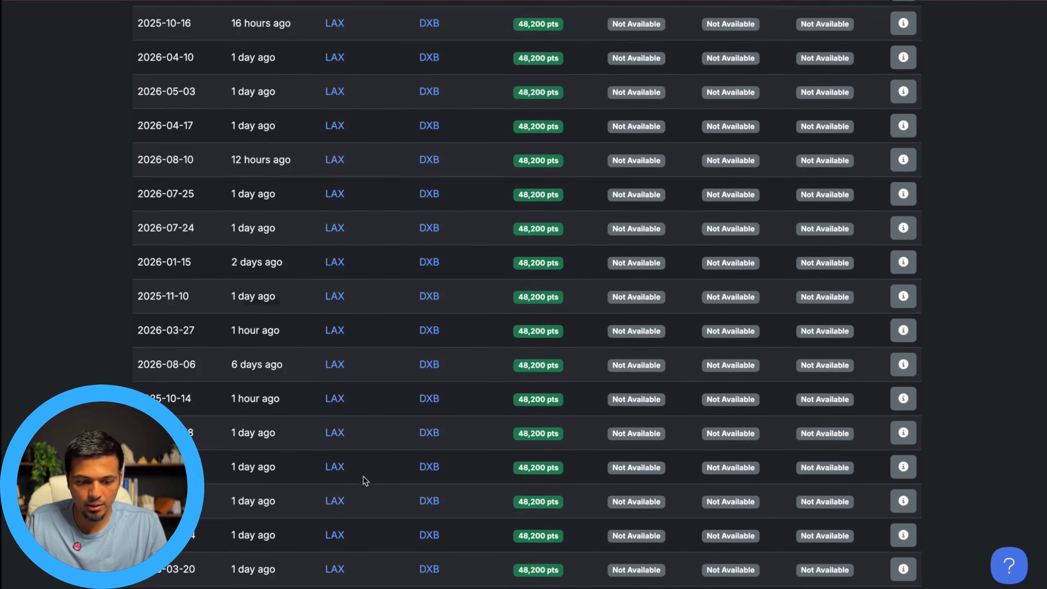
scroll(362, 479, down, 5)
click(364, 398)
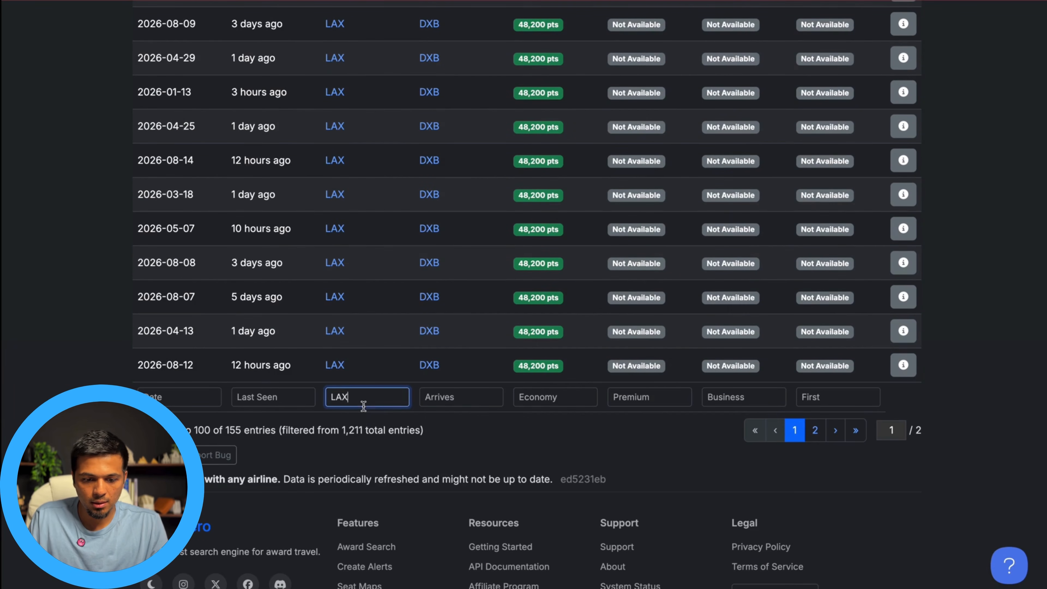
text(L)
key(BackSpace)
scroll(526, 288, up, 5)
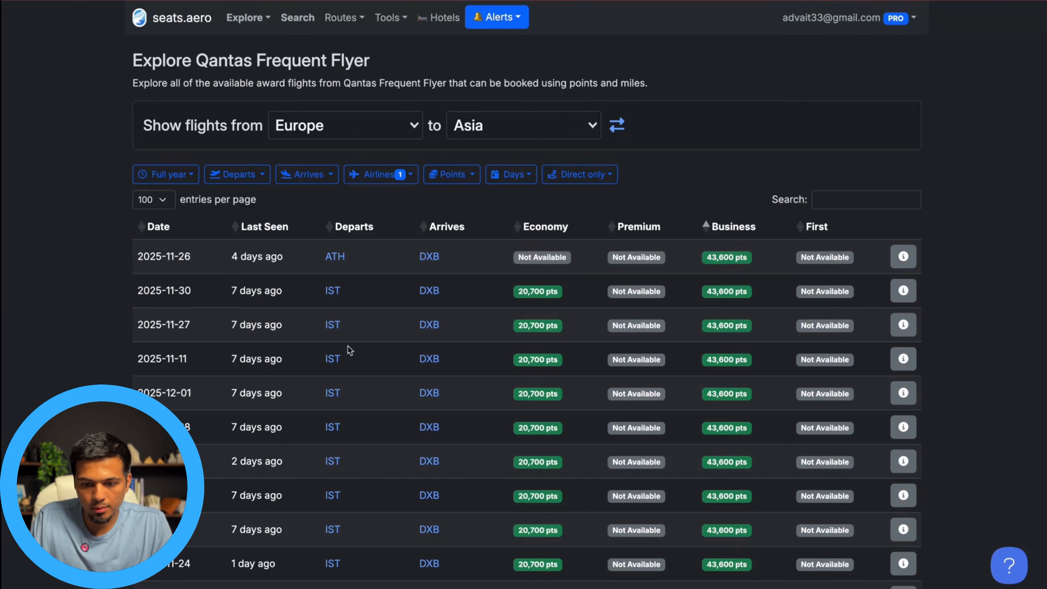
Review the business award prices from European airports to Dubai and open the details of the VIE to DXB flight on 2025-11-08.
mouse_move(716, 330)
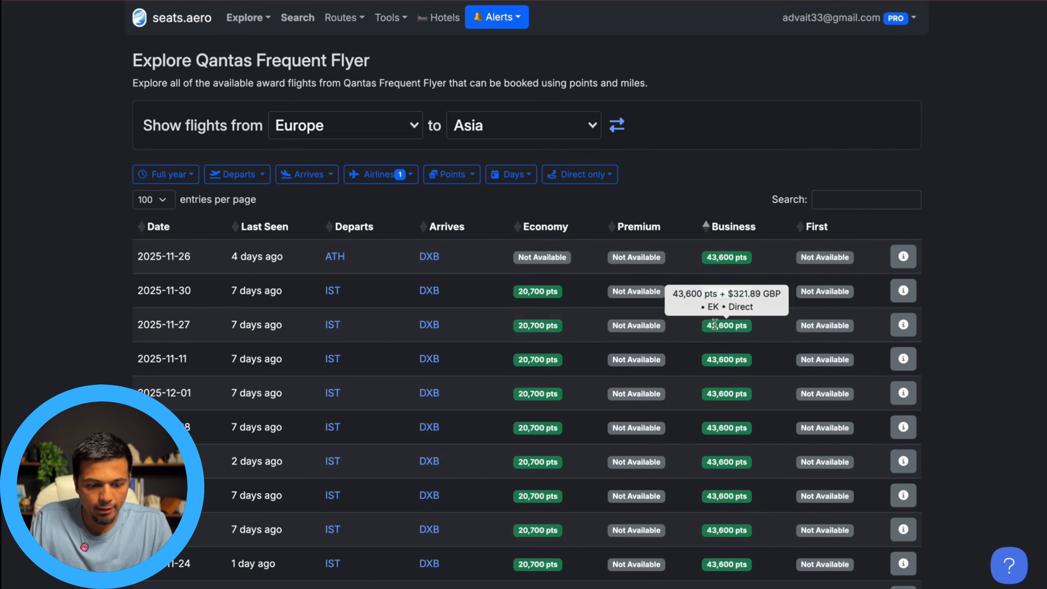
scroll(627, 407, down, 3)
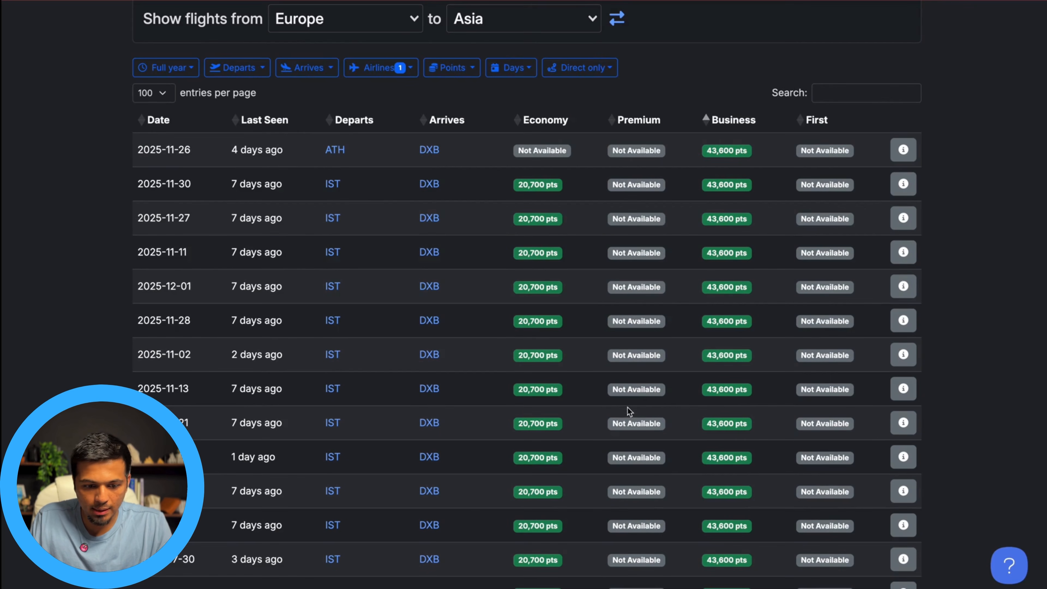
scroll(658, 393, down, 20)
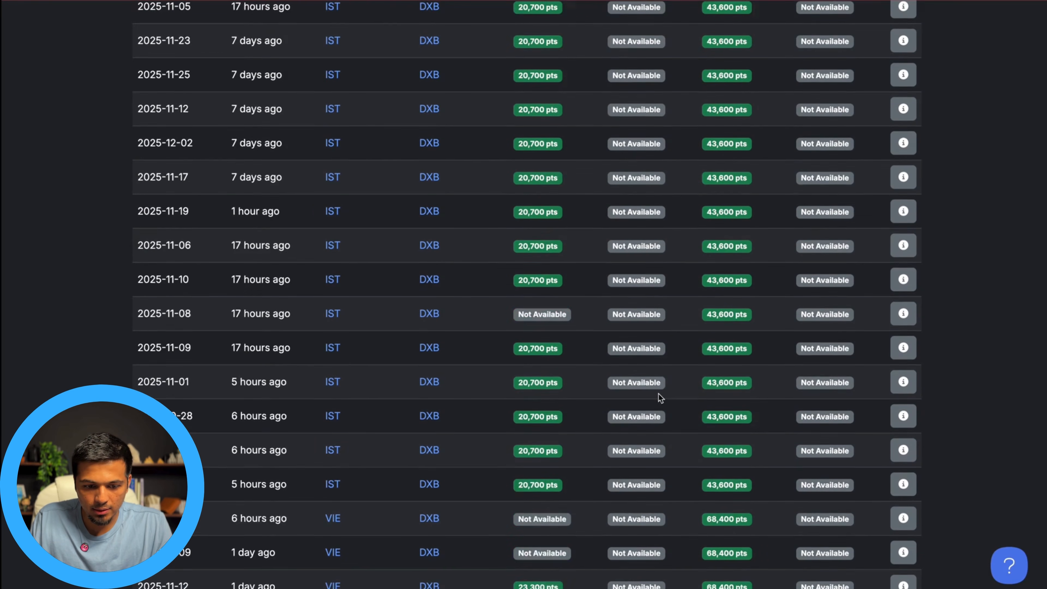
scroll(658, 397, down, 15)
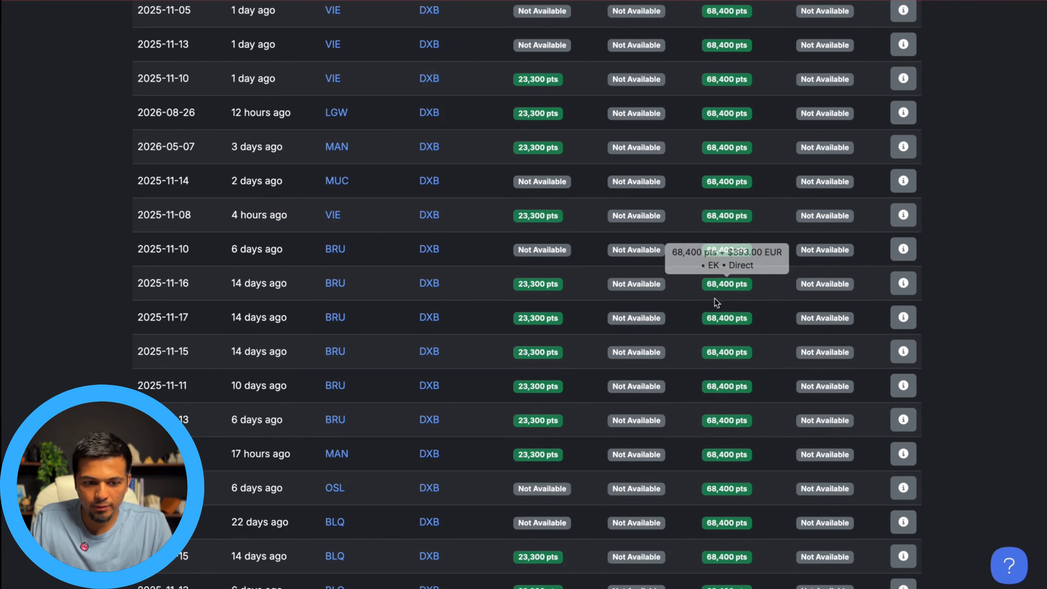
mouse_move(737, 216)
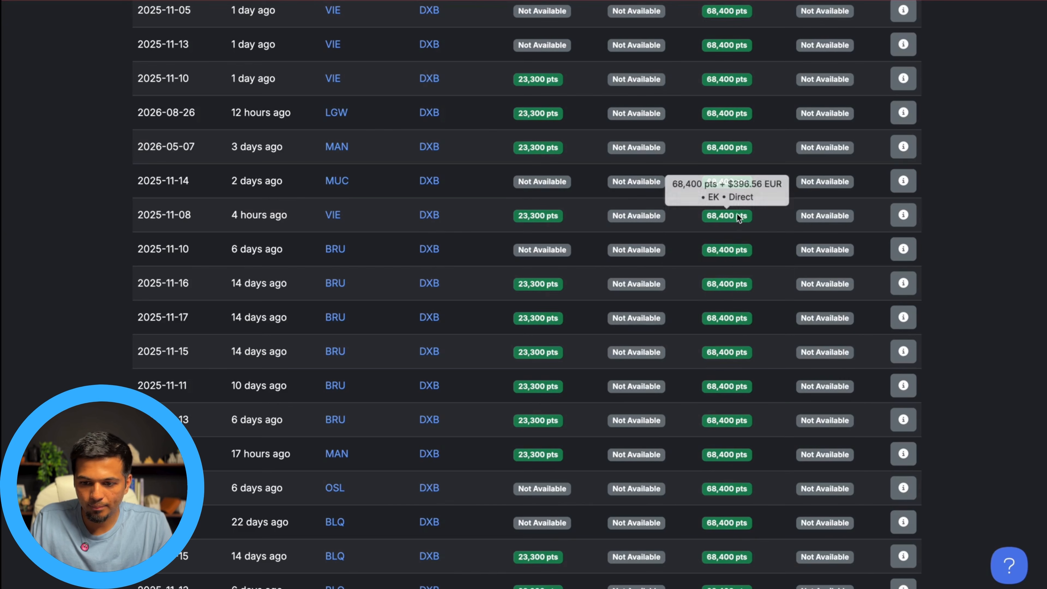
click(897, 219)
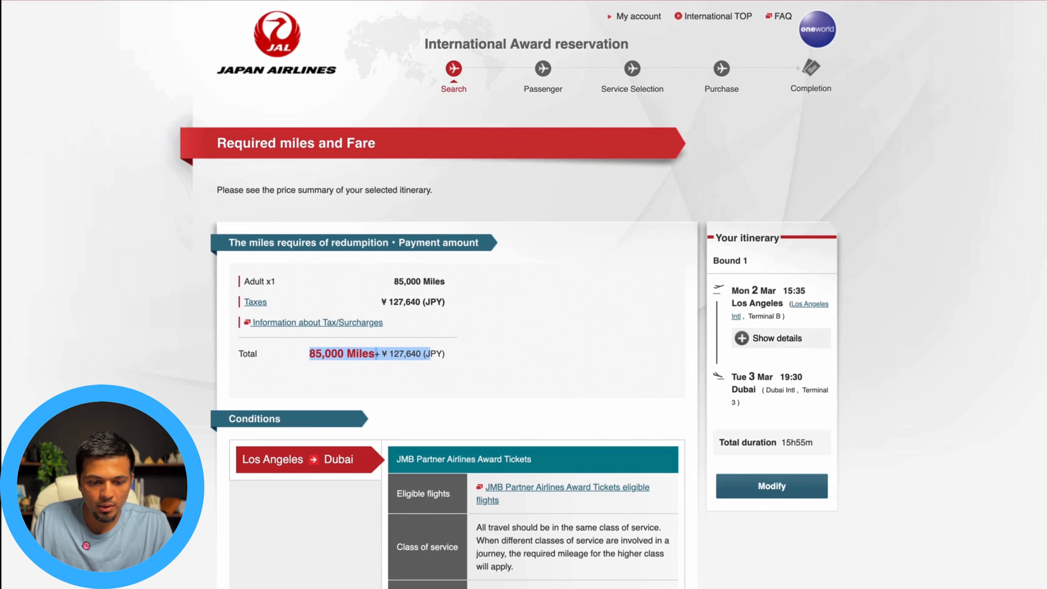
Switch to Japan Airlines and return from the fare summary to the JAL Mileage Bank account page.
scroll(189, 116, down, 10)
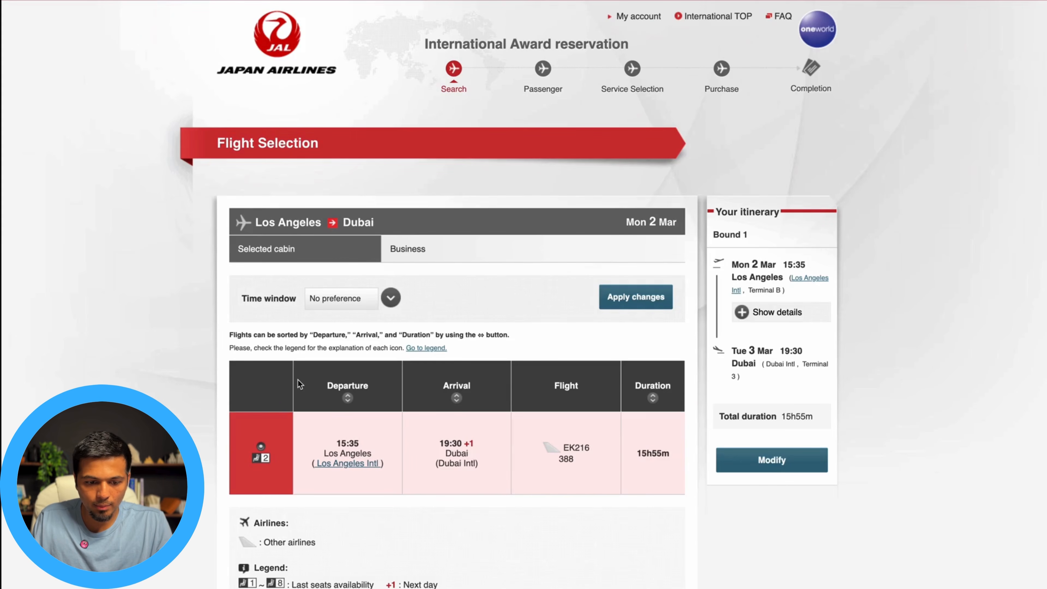
scroll(297, 383, down, 5)
scroll(297, 383, down, 5)
click(294, 372)
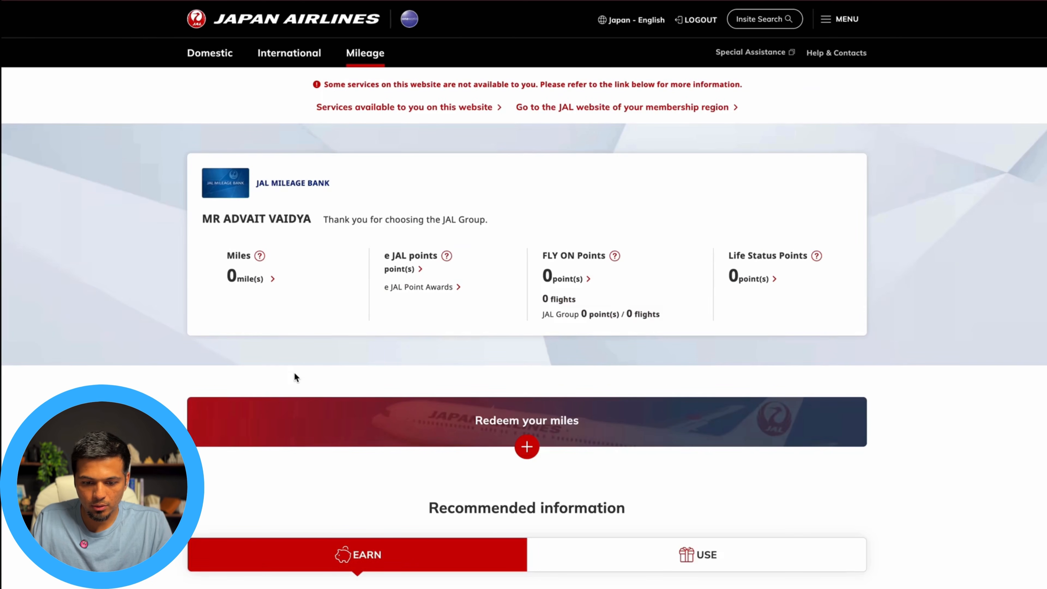
Show the mile redemption options and open the booking form for JMB Partner Airlines Award Tickets.
scroll(295, 375, down, 3)
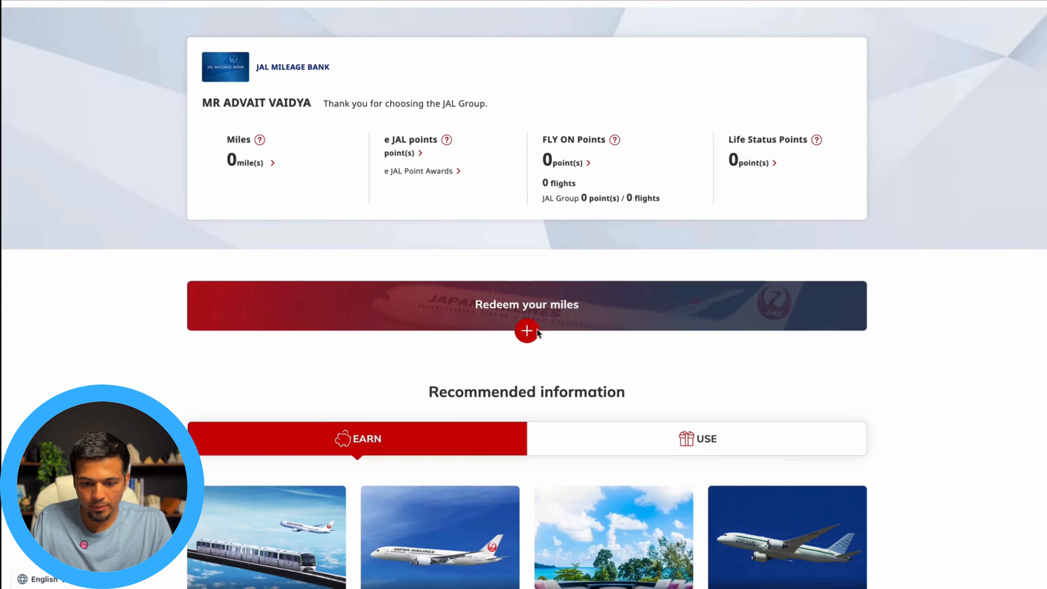
click(536, 330)
scroll(589, 246, down, 5)
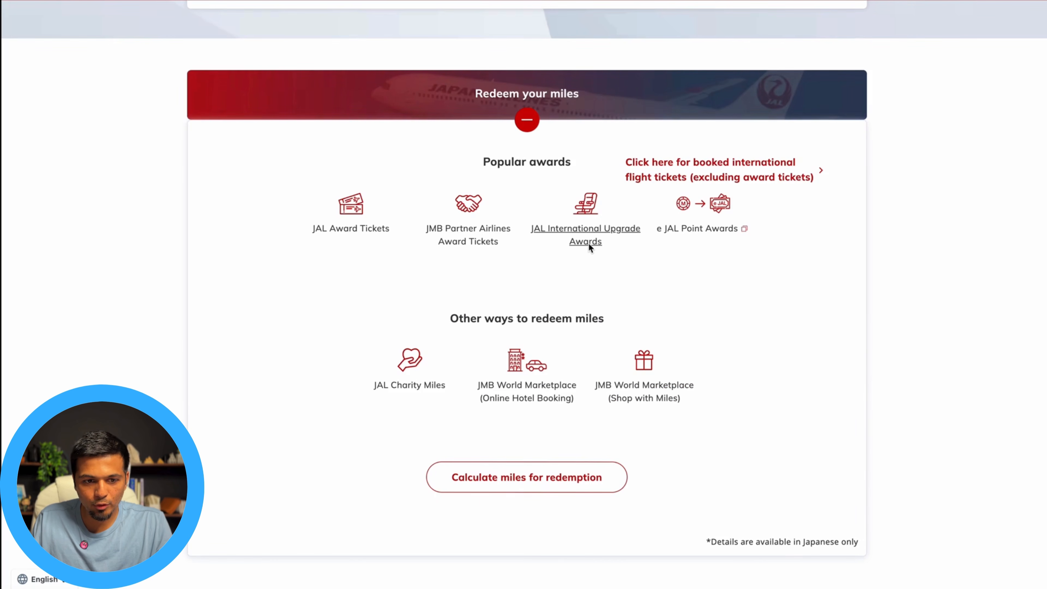
click(588, 243)
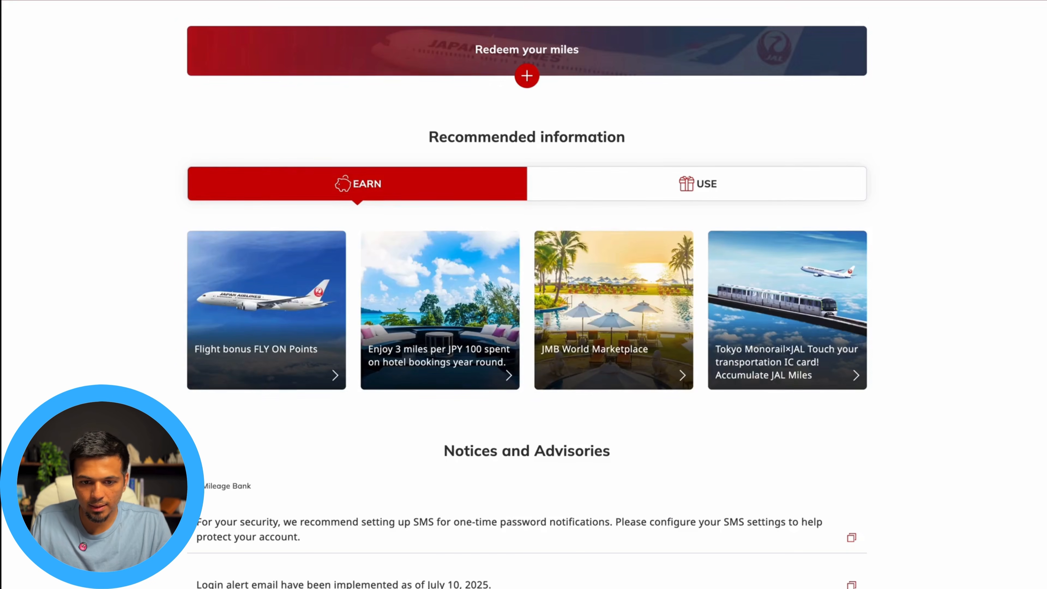
click(526, 74)
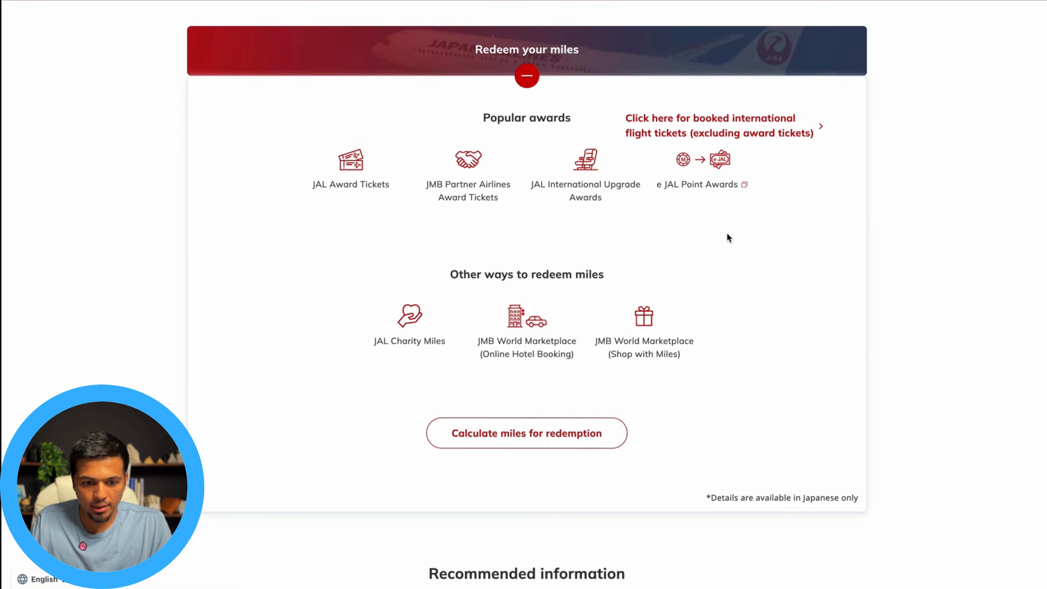
click(467, 188)
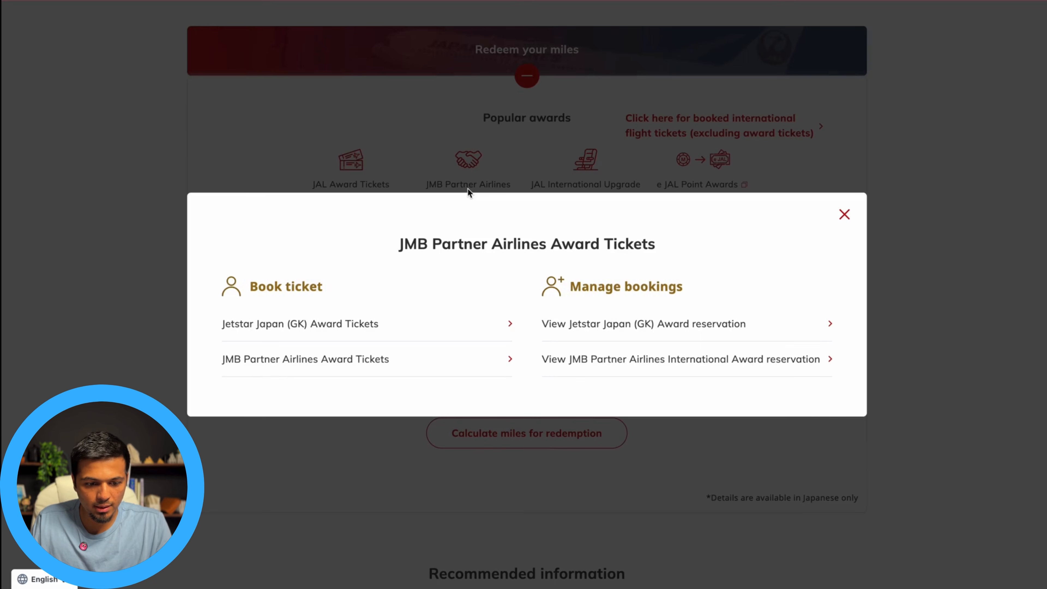
click(258, 364)
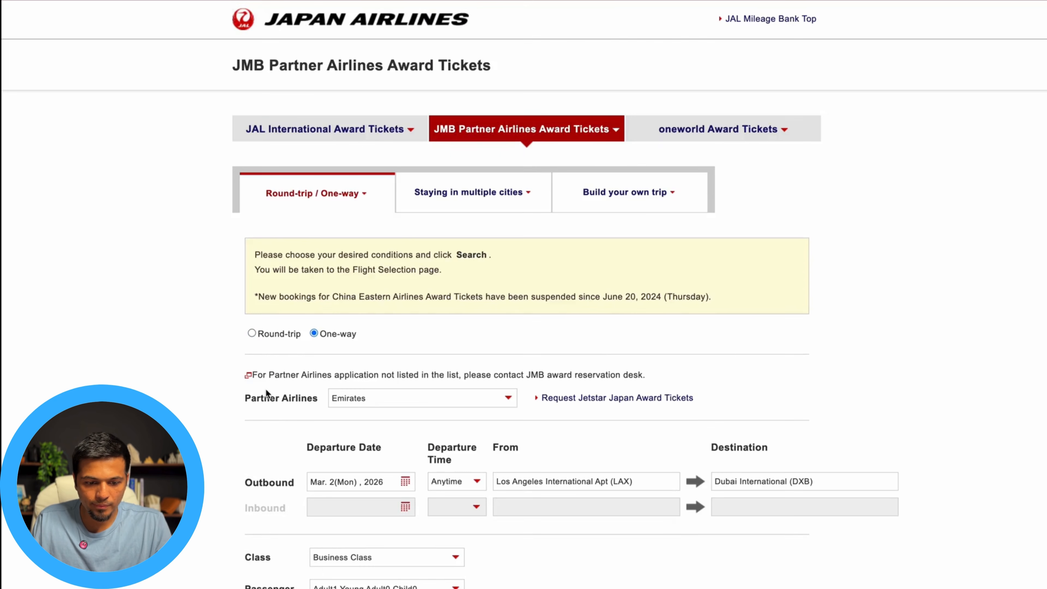
Set the outbound departure date to November 8, 2025.
scroll(266, 389, down, 3)
click(341, 369)
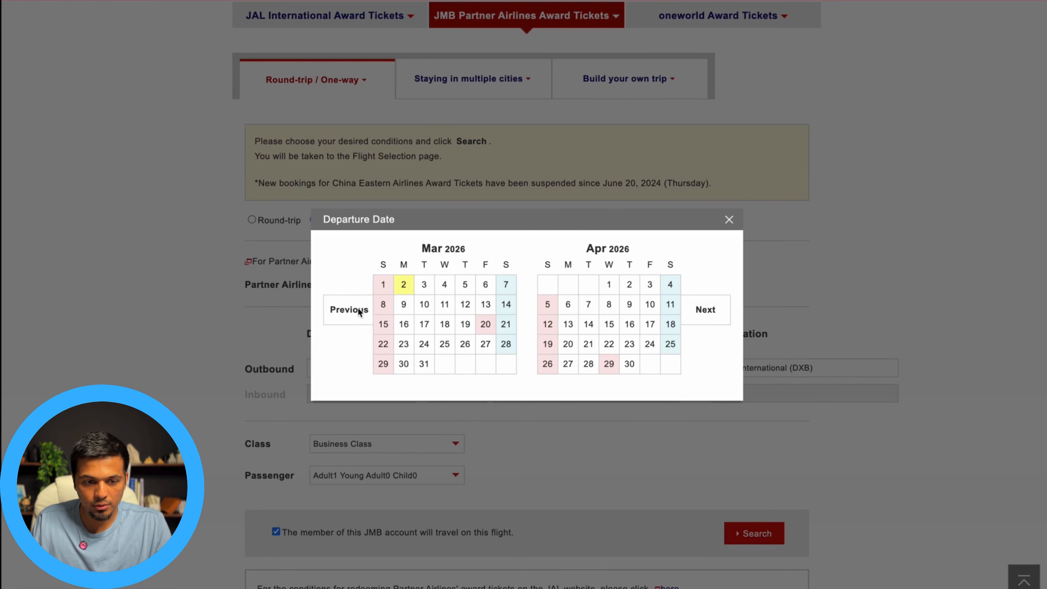
click(345, 313)
click(345, 314)
click(345, 313)
click(704, 310)
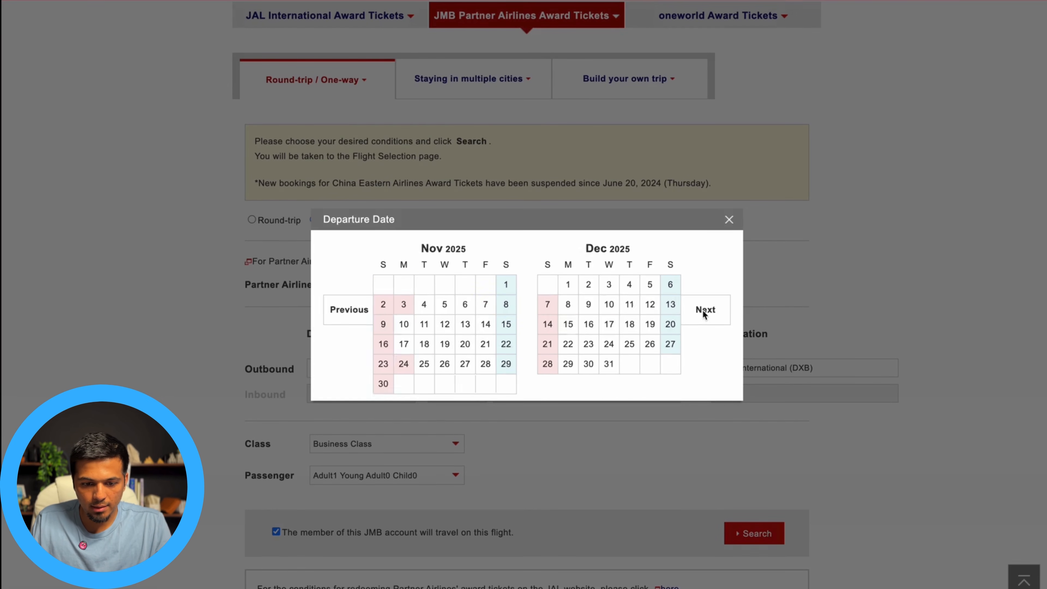
click(511, 308)
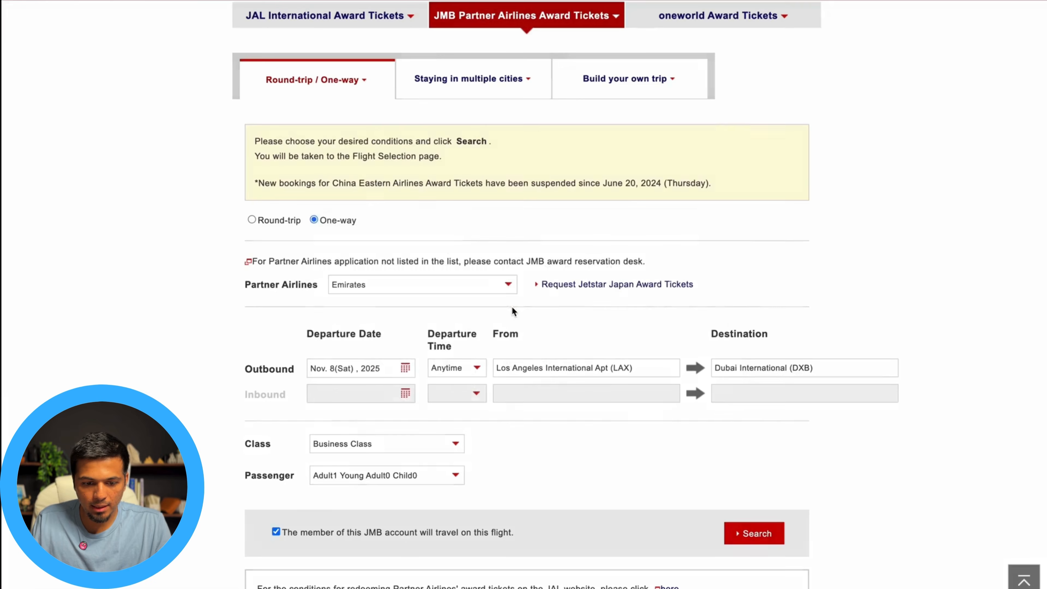
Change the outbound departure airport to Vienna (VIE) and search for the Emirates business class award flights.
click(590, 374)
triple_click(654, 367)
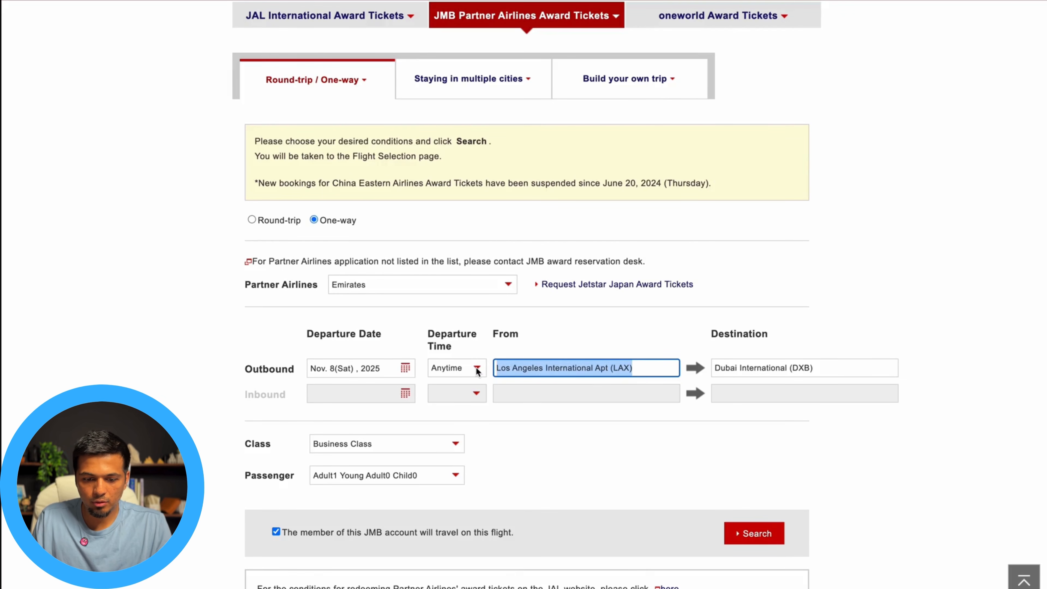
text(VIE)
click(508, 382)
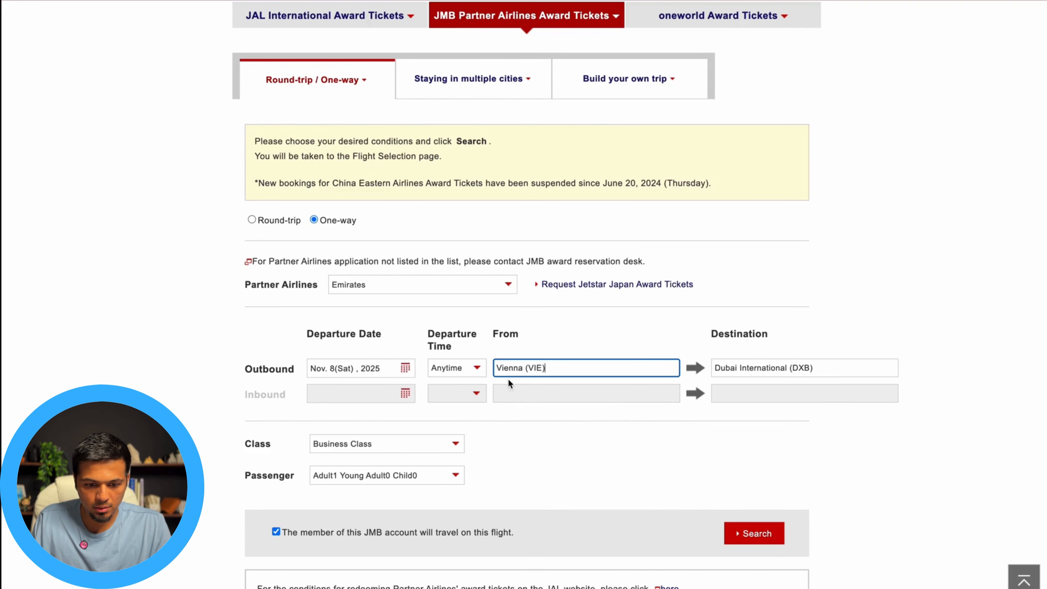
scroll(611, 415, down, 2)
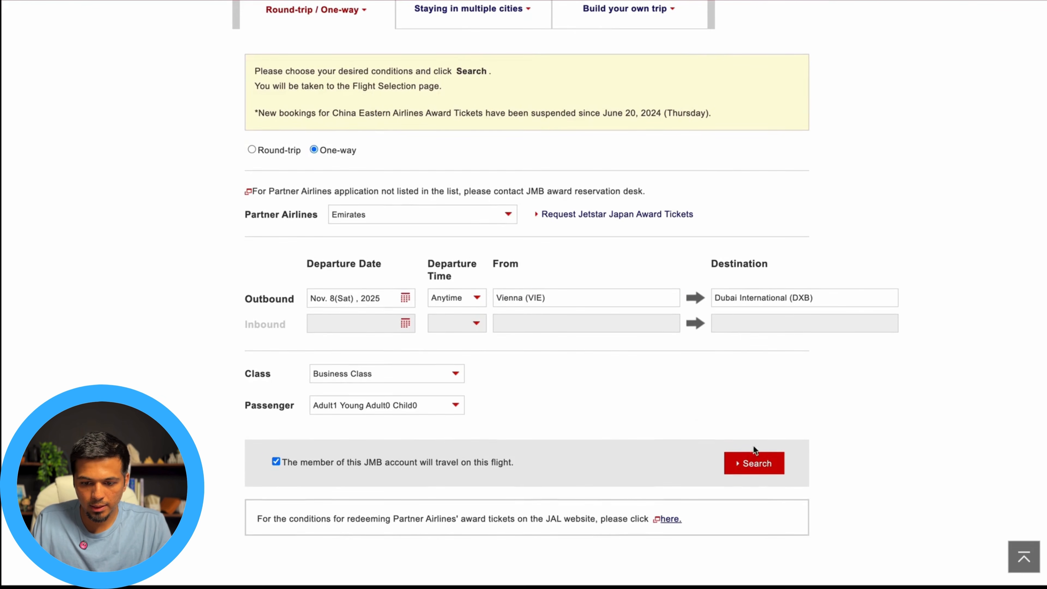
click(772, 469)
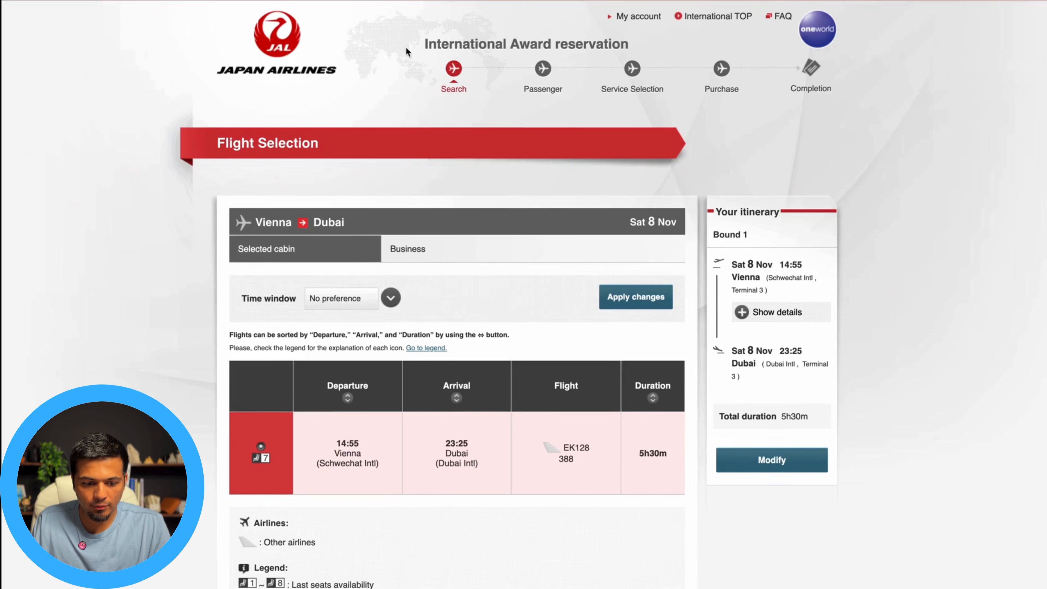
Examine the EK128 itinerary details and continue to the fare summary to check the miles and taxes required from Vienna to Dubai.
scroll(313, 338, down, 1)
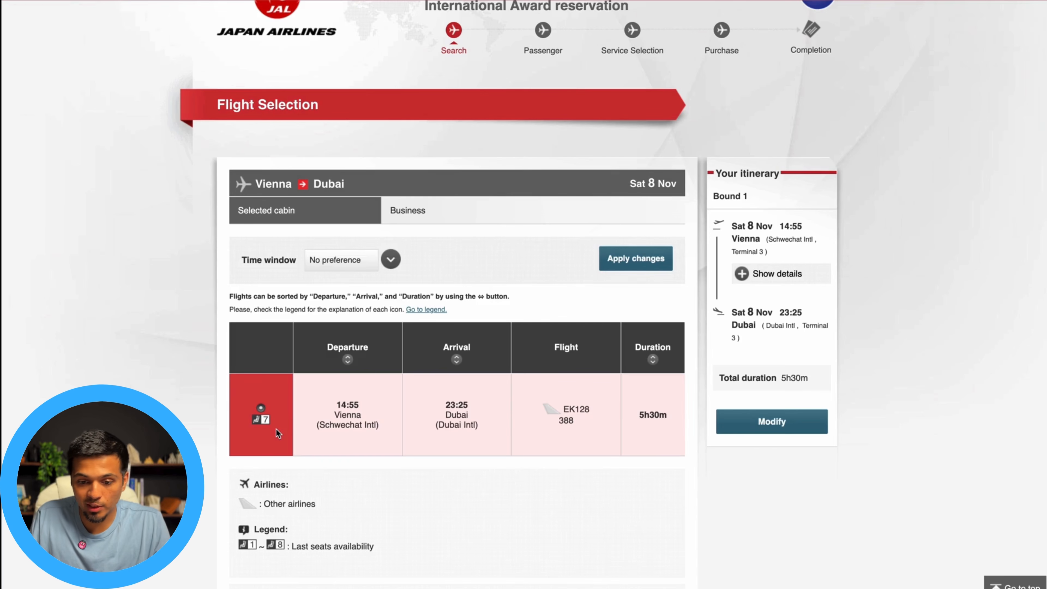
click(743, 274)
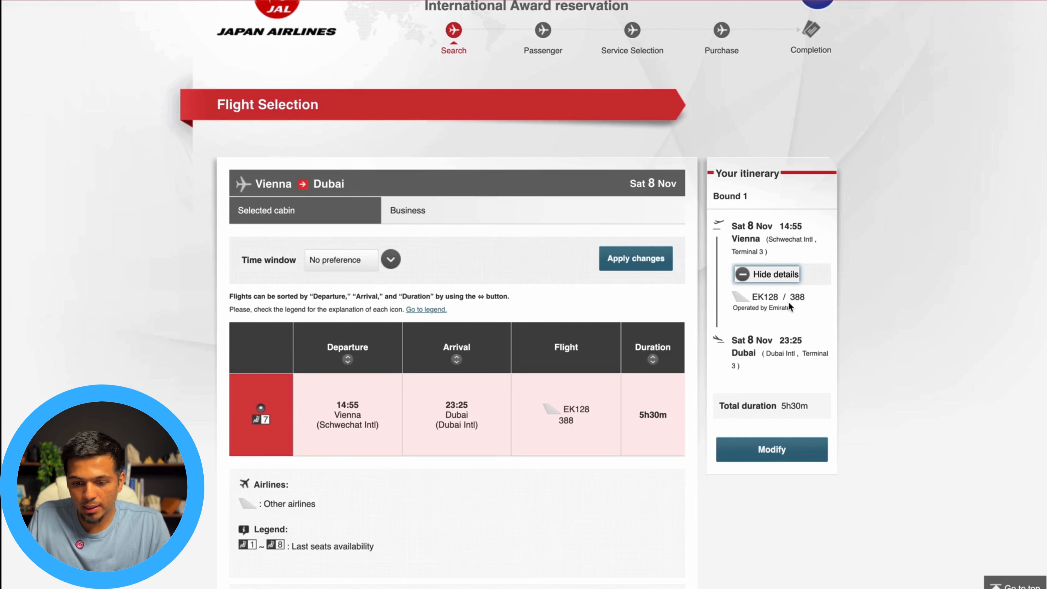
scroll(792, 317, down, 10)
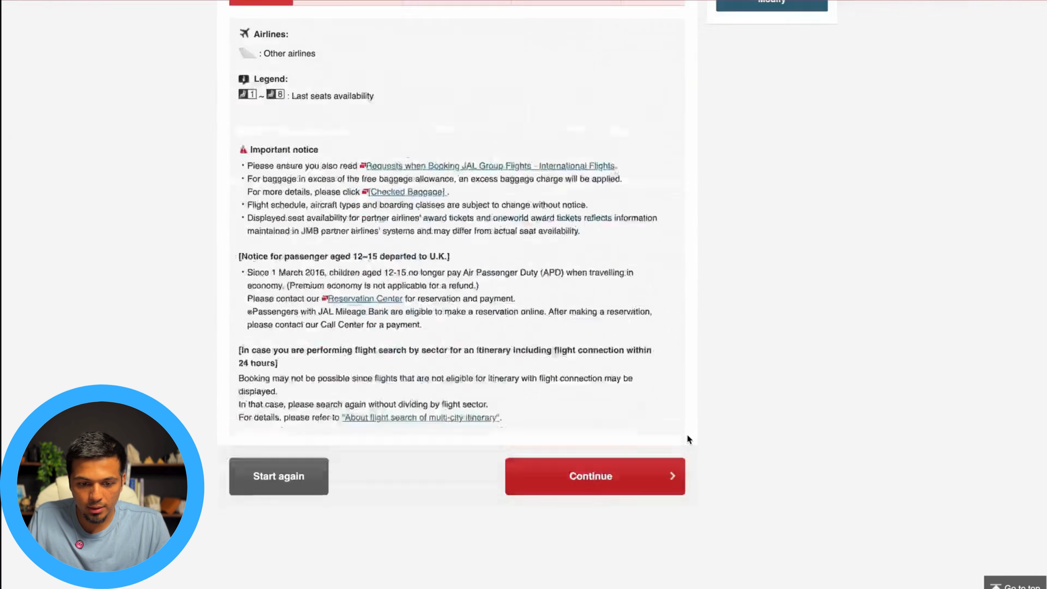
click(659, 472)
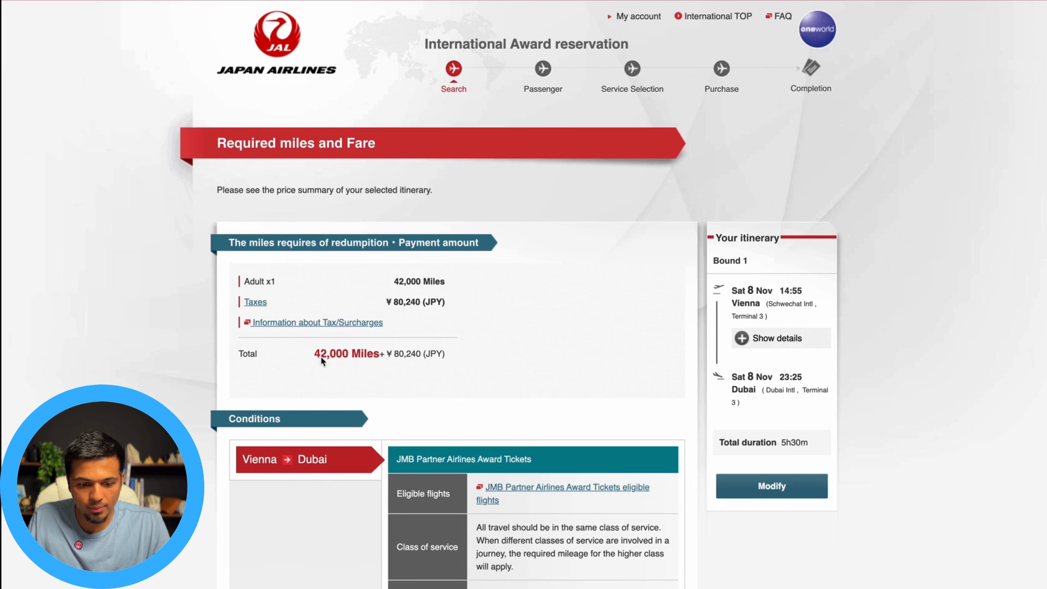
drag(310, 354, 382, 357)
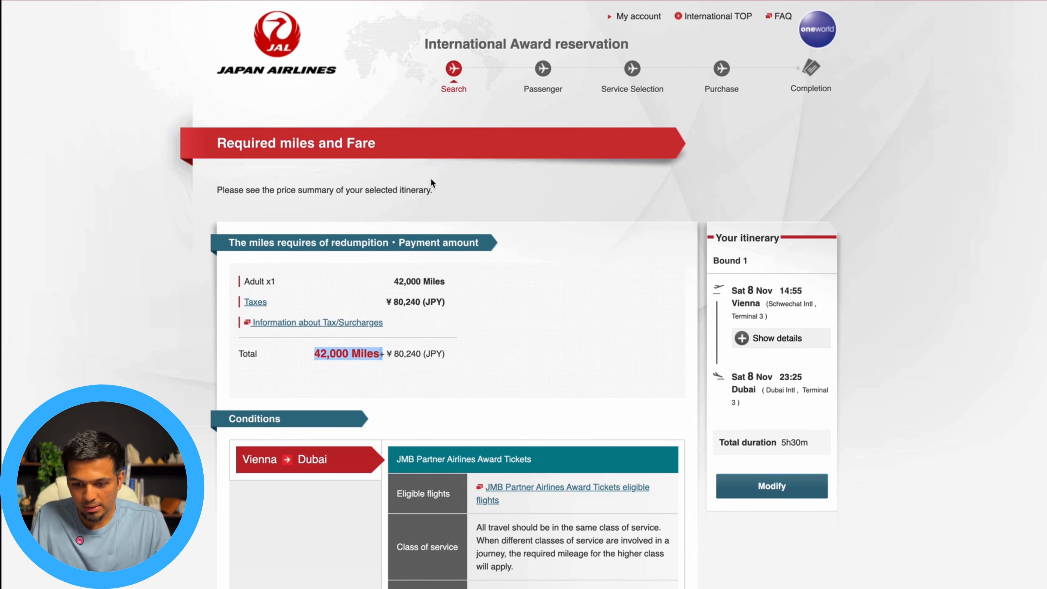
click(742, 338)
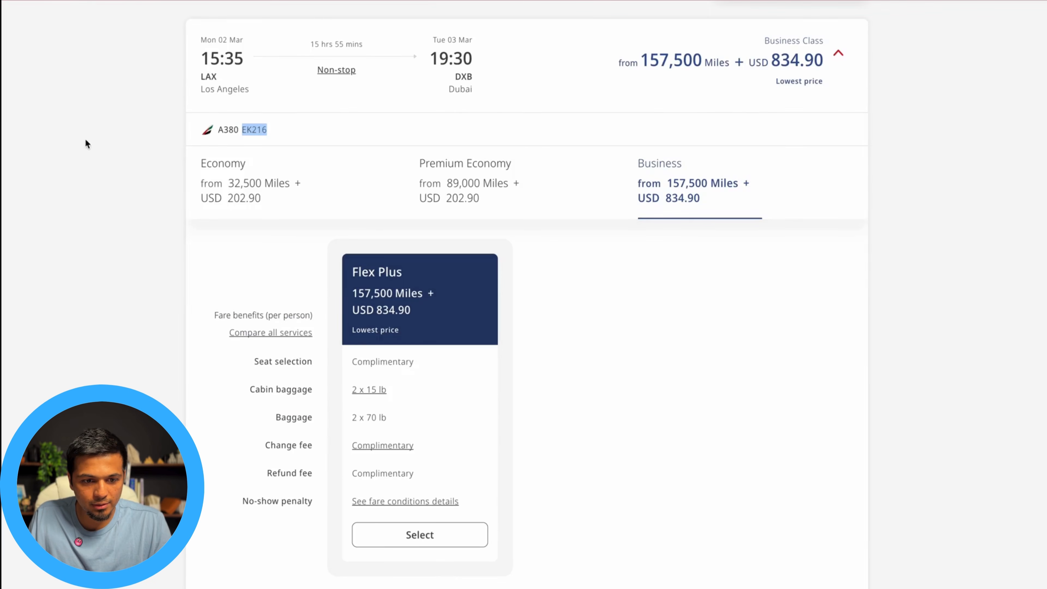
Switch to Emirates and change the flight search's departure airport from Los Angeles to Vienna (VIE).
scroll(134, 108, up, 10)
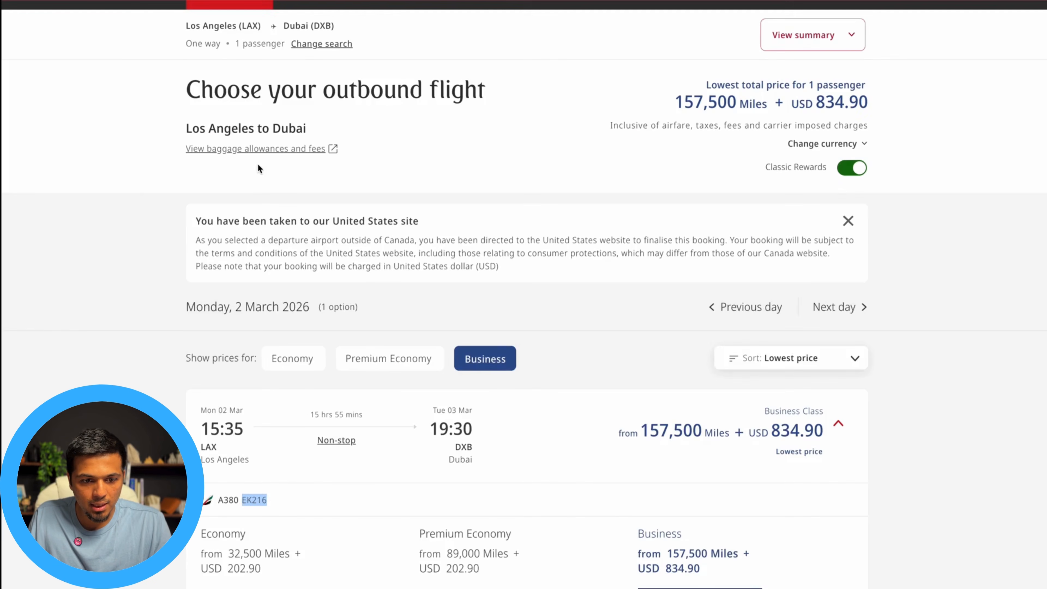
click(333, 52)
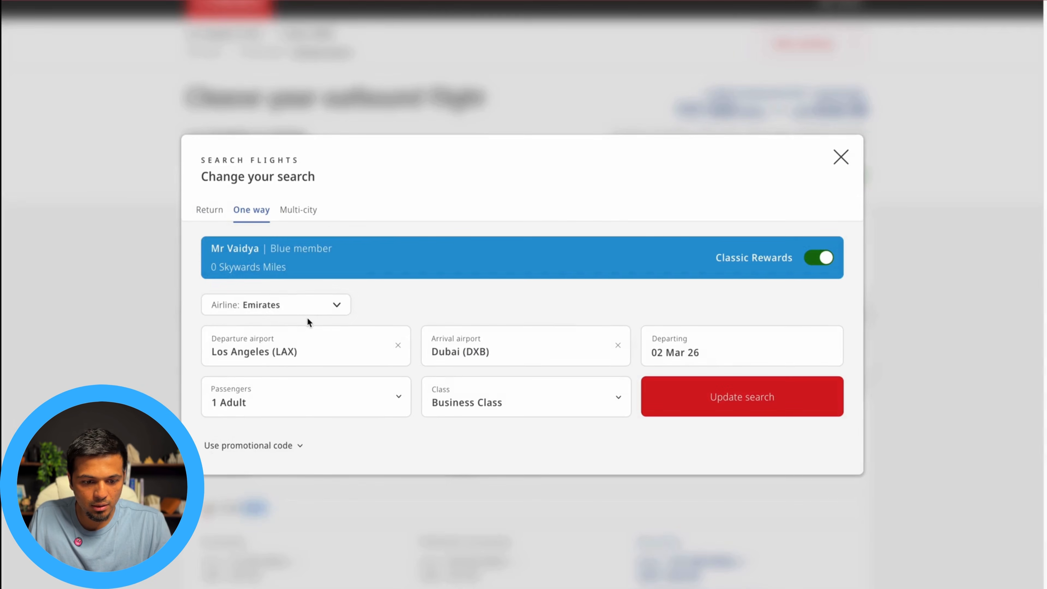
click(397, 345)
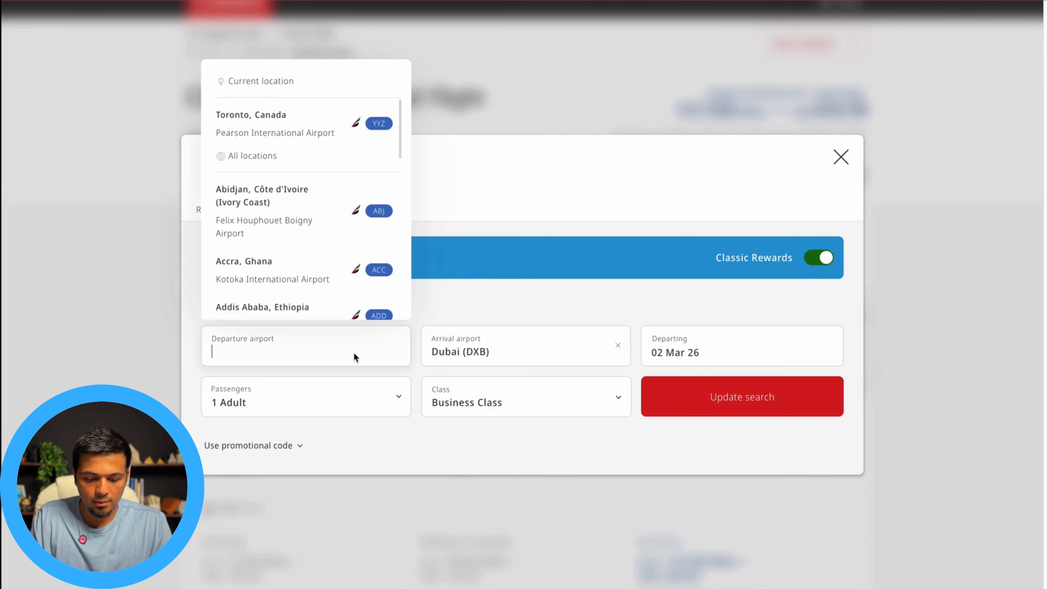
text(vie)
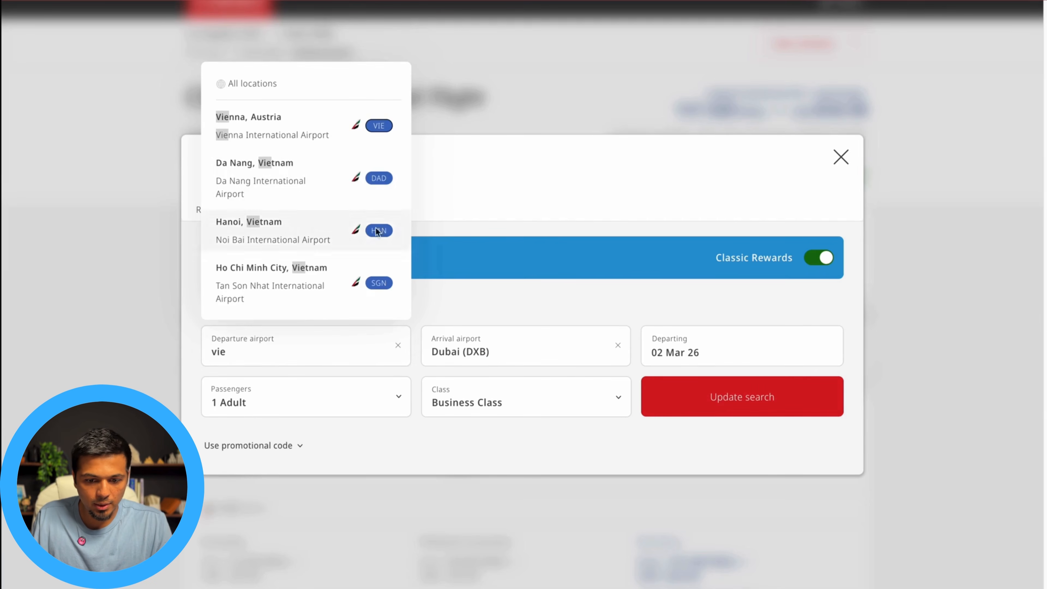
click(315, 143)
Set the departure date to 8 November 2025 and update the Emirates award search.
click(685, 348)
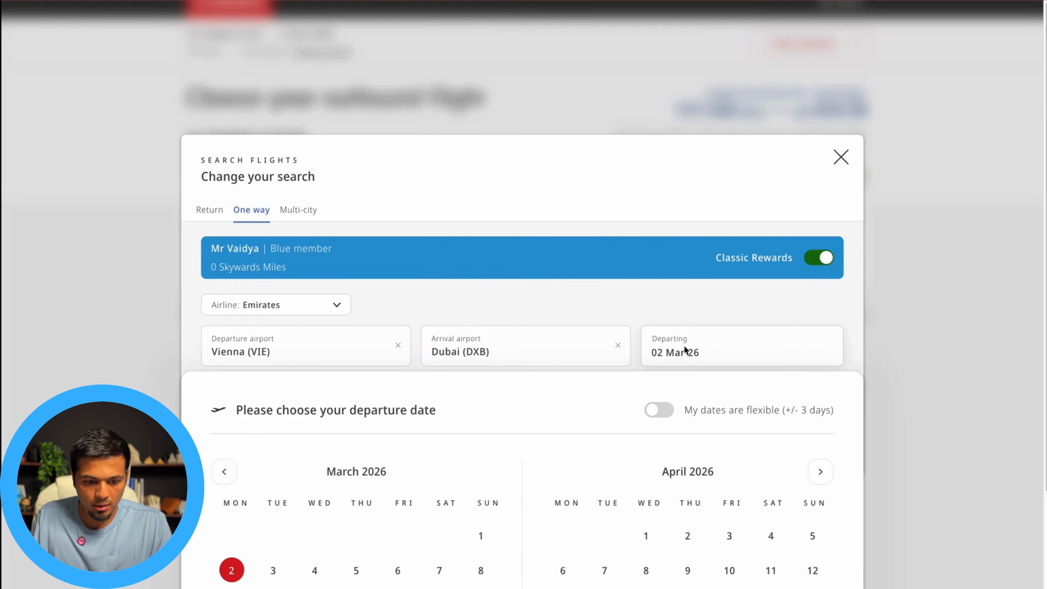
scroll(365, 436, down, 3)
click(224, 336)
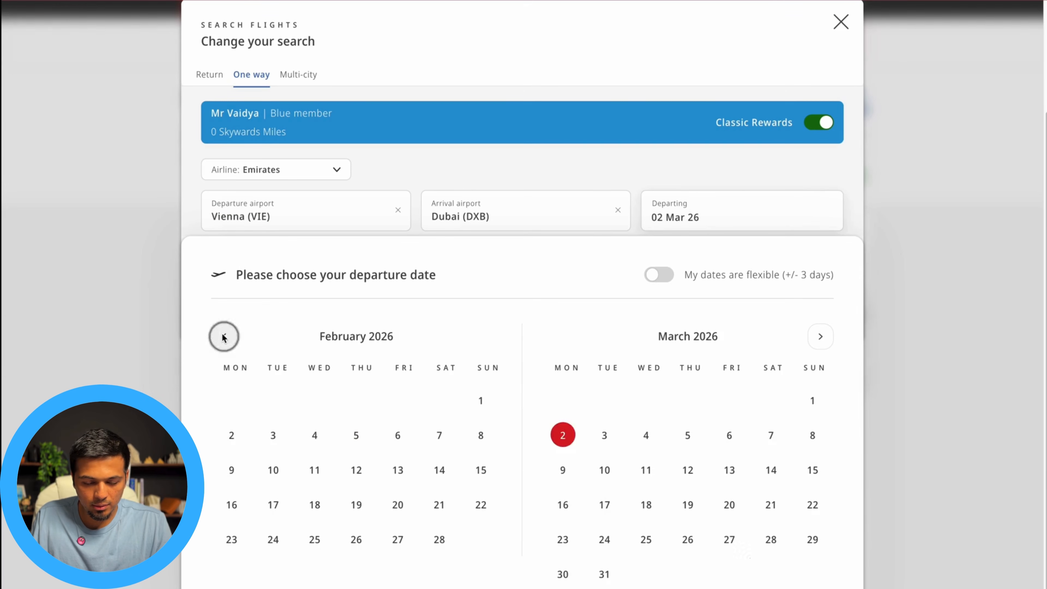
click(224, 336)
click(224, 336)
click(224, 336)
click(438, 436)
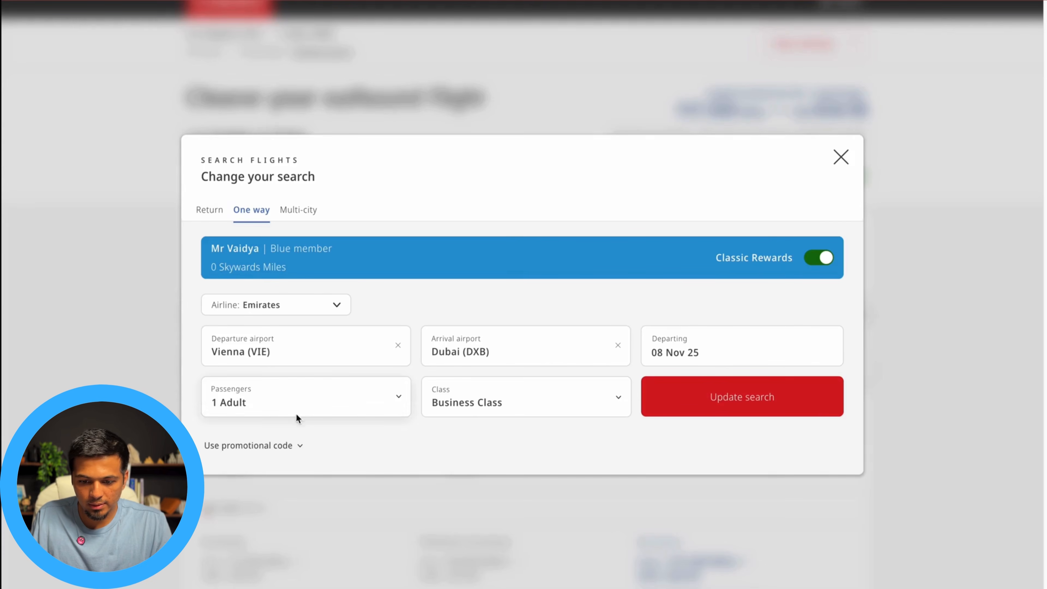
click(763, 407)
scroll(469, 386, down, 3)
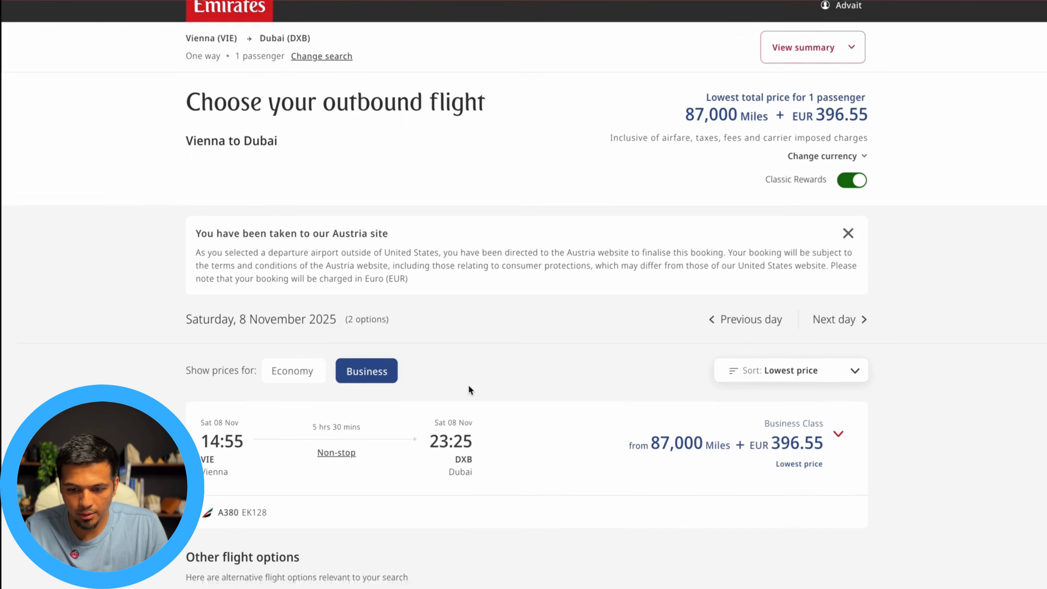
Look up the US dollar value of 396 euros on Google.
click(747, 341)
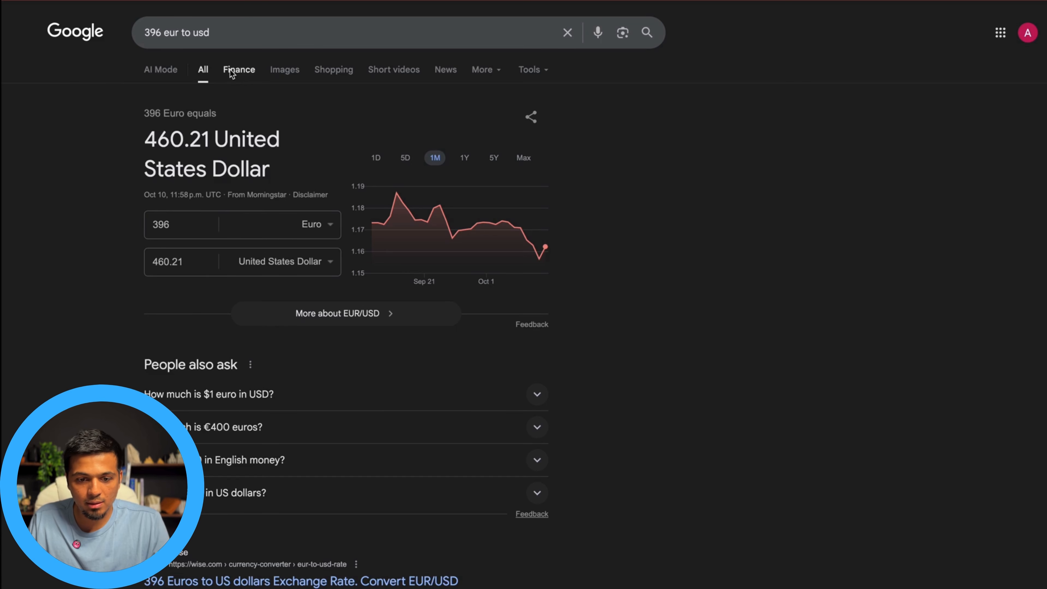
click(340, 1)
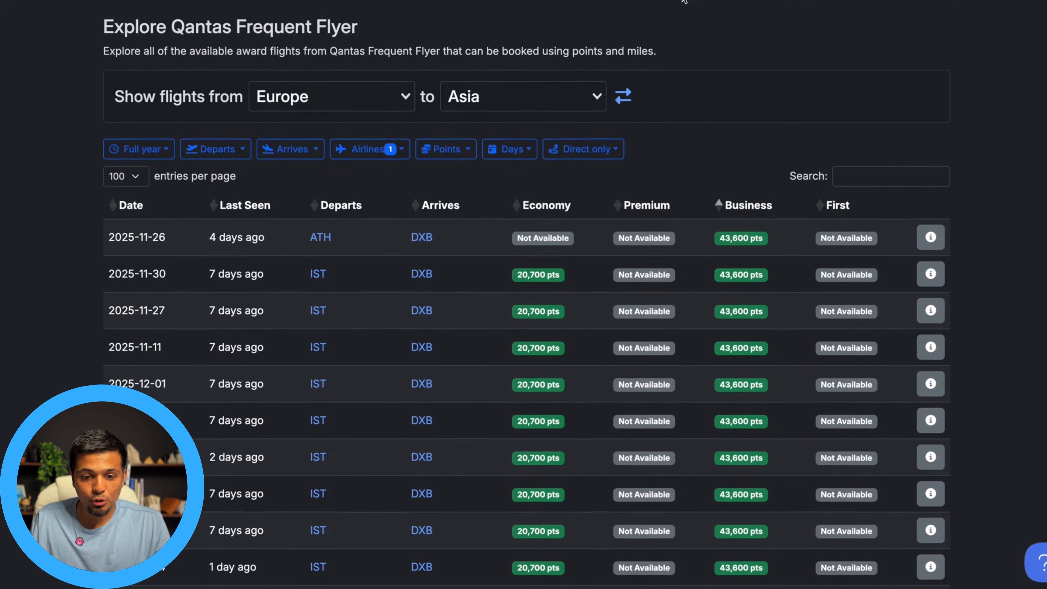
In the Seats.aero Qantas explorer, show flights from Asia to Oceania and review the listed award routes from Dubai.
scroll(684, 0, down, 1)
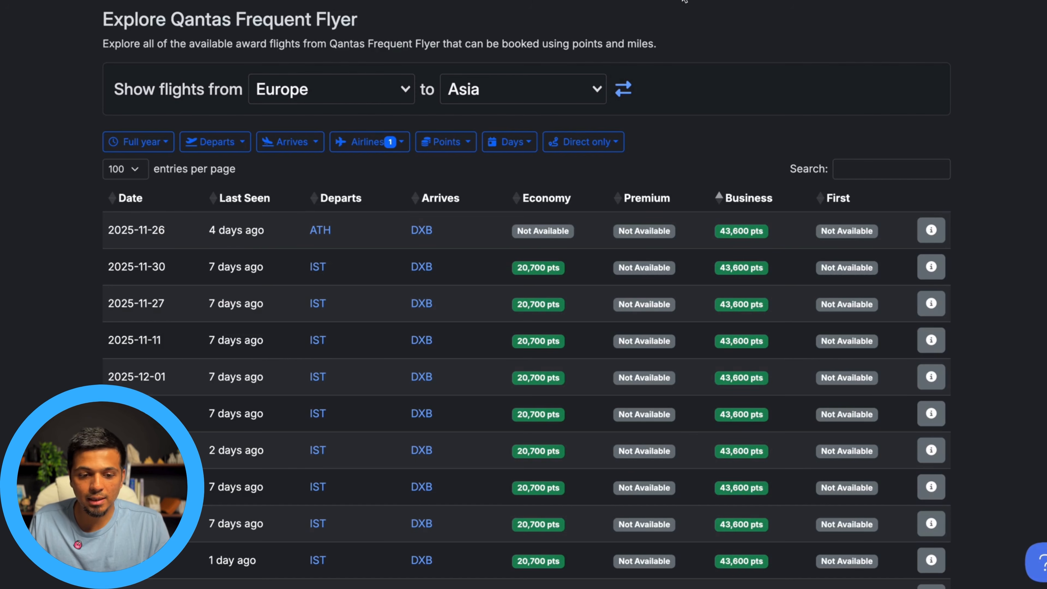
click(361, 90)
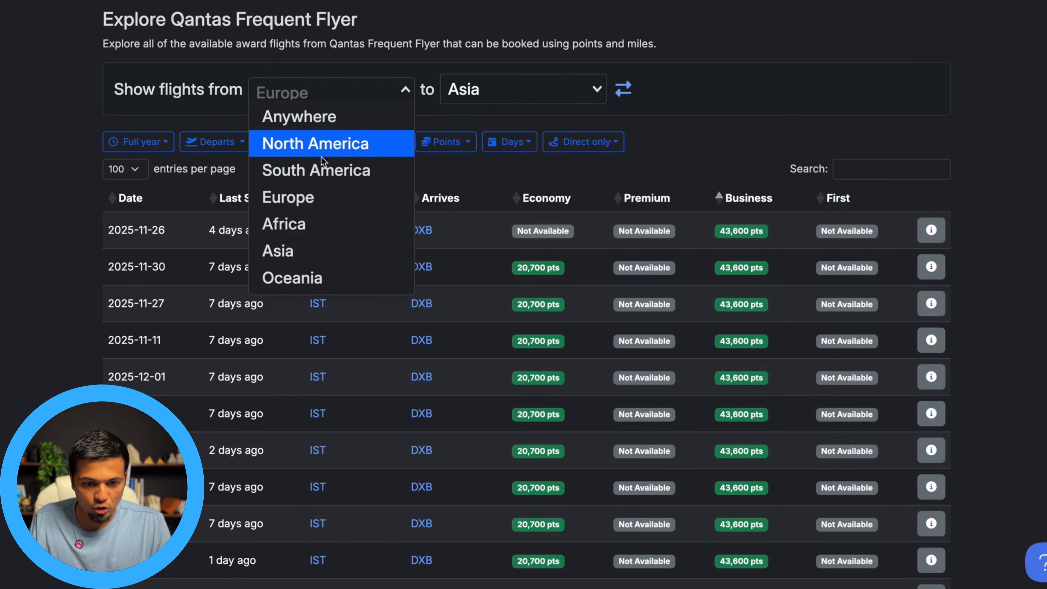
click(295, 251)
click(580, 91)
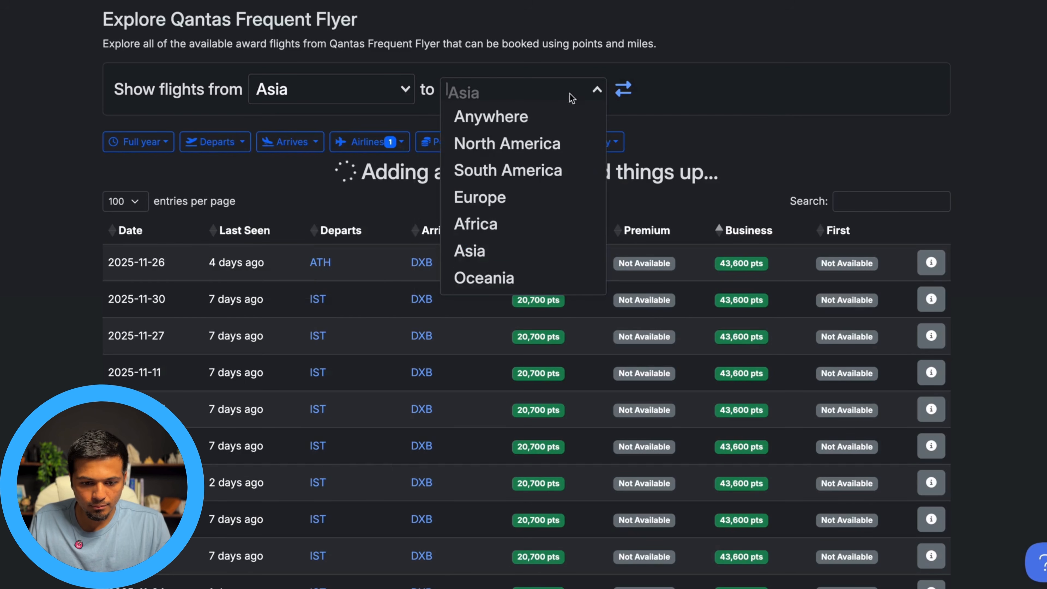
click(490, 286)
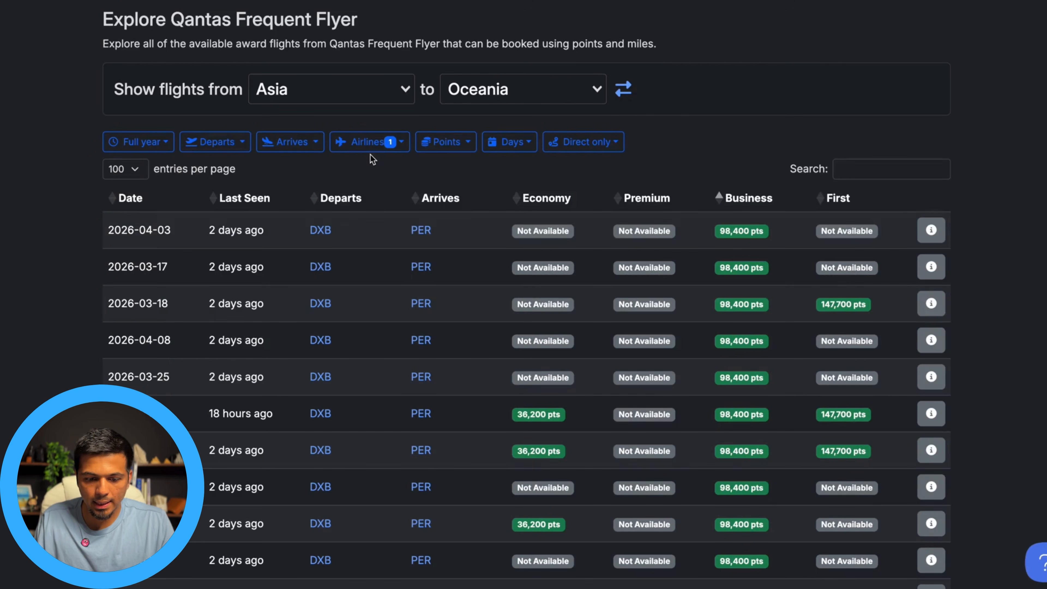
scroll(382, 215, down, 15)
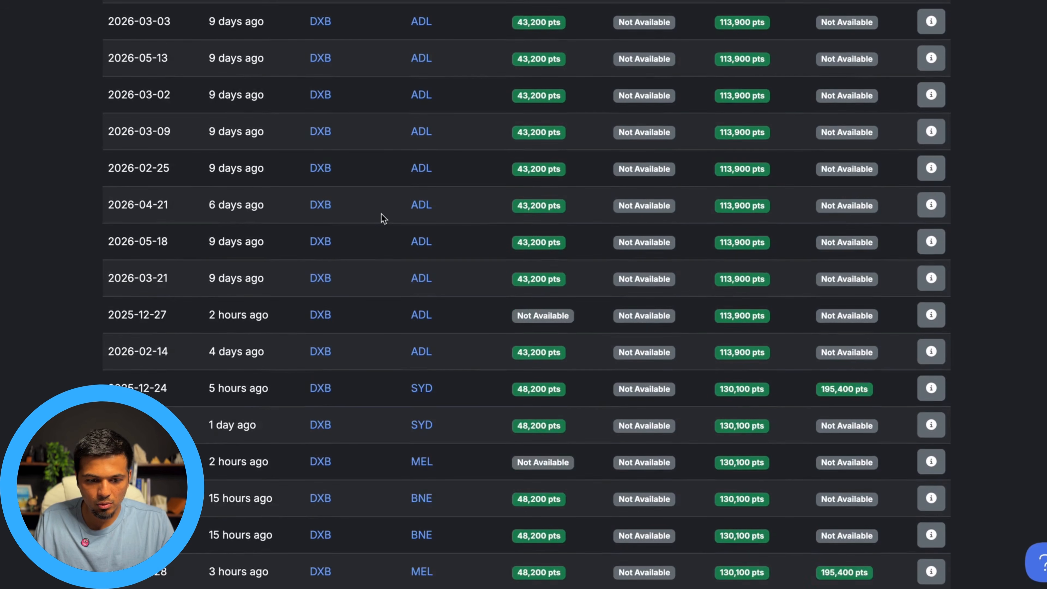
scroll(383, 218, down, 10)
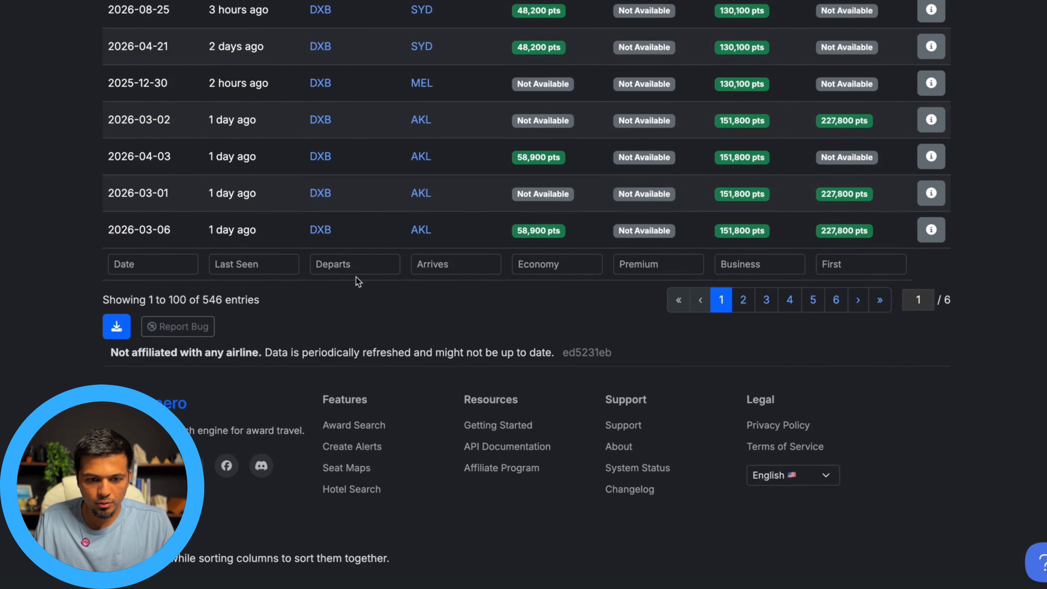
scroll(357, 280, up, 20)
scroll(613, 96, down, 1)
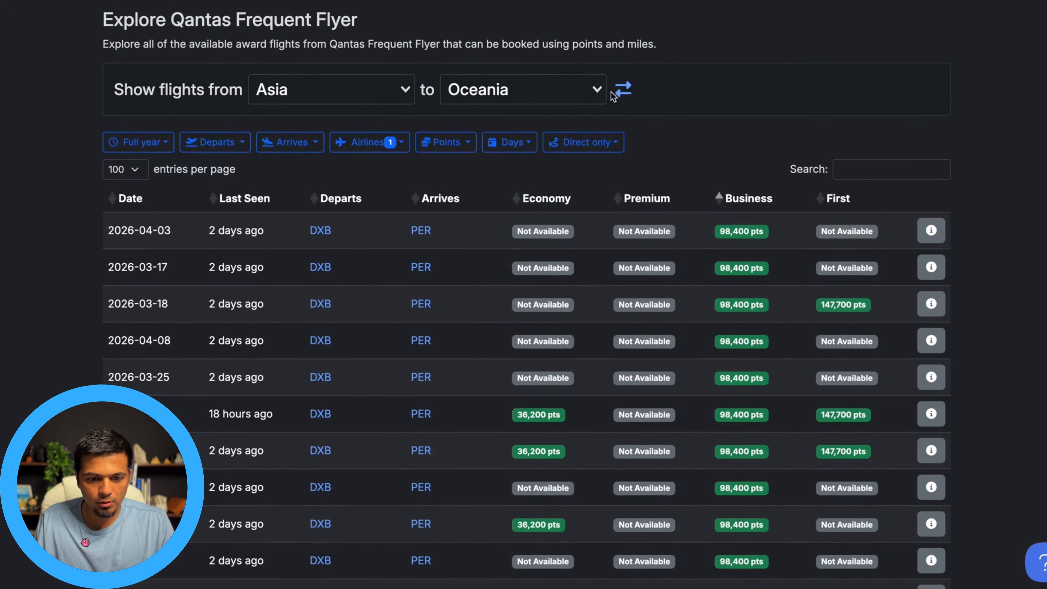
Reverse the route to Oceania to Asia, review the awards to Dubai and filter the departures to SYD.
click(614, 94)
scroll(301, 287, down, 15)
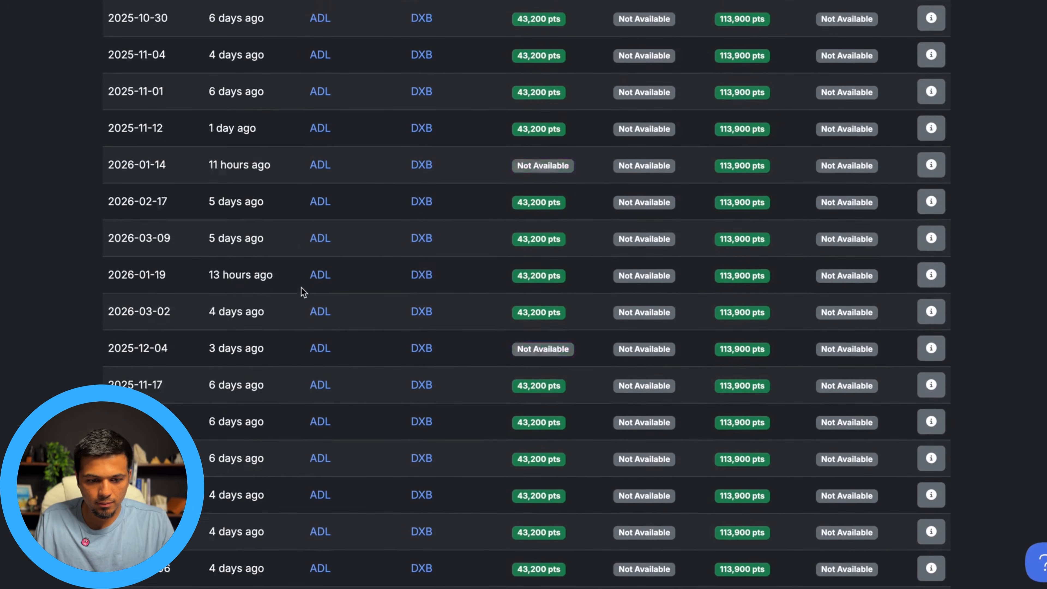
scroll(303, 292, down, 20)
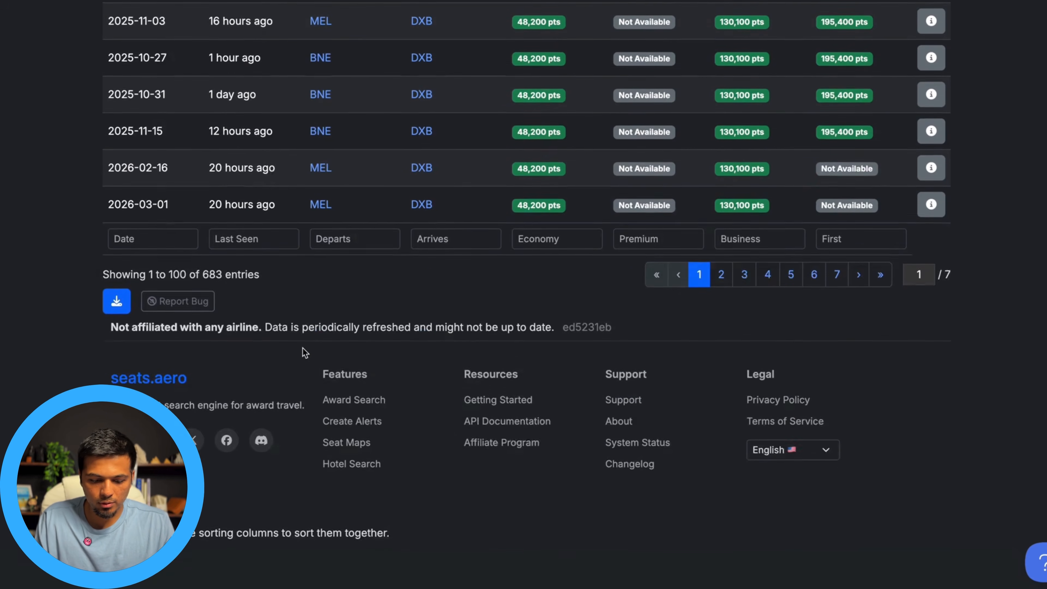
click(350, 261)
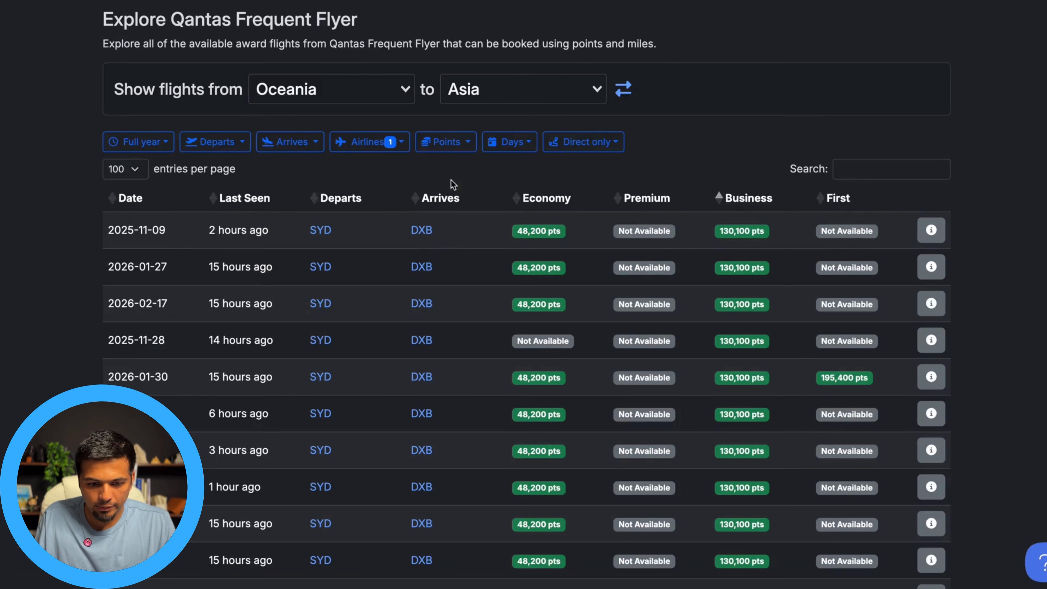
Check the business award price of the SYD to DXB flight on 2026-01-30 and open its details.
scroll(350, 342, down, 2)
mouse_move(726, 330)
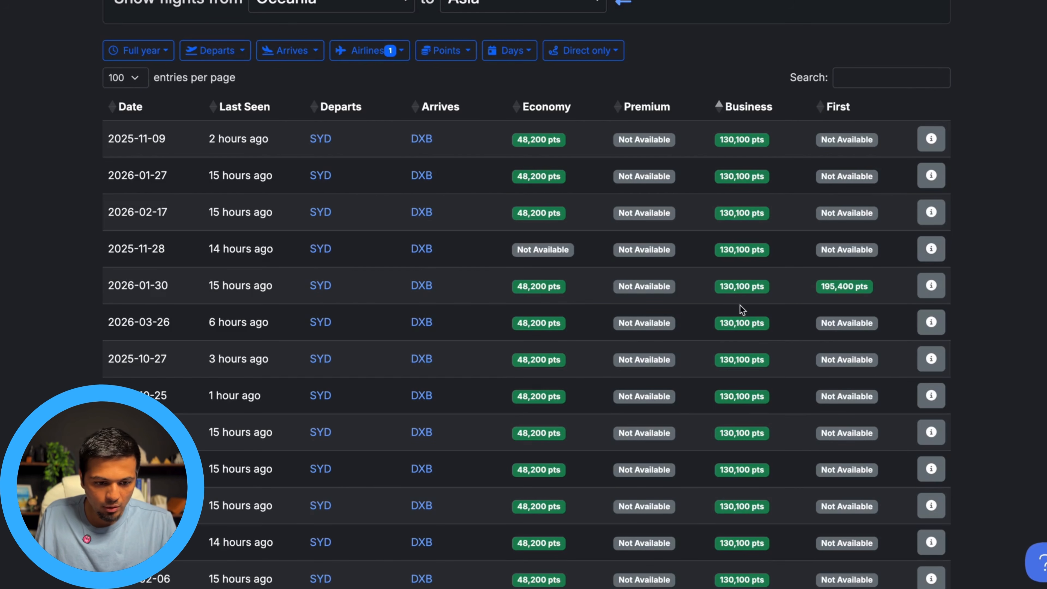
mouse_move(737, 288)
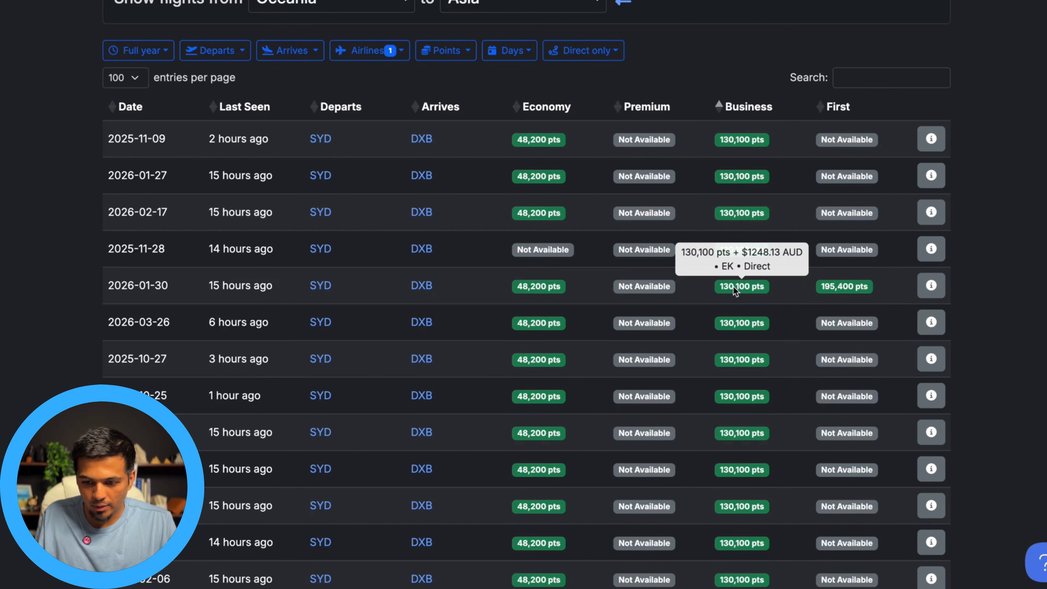
click(920, 288)
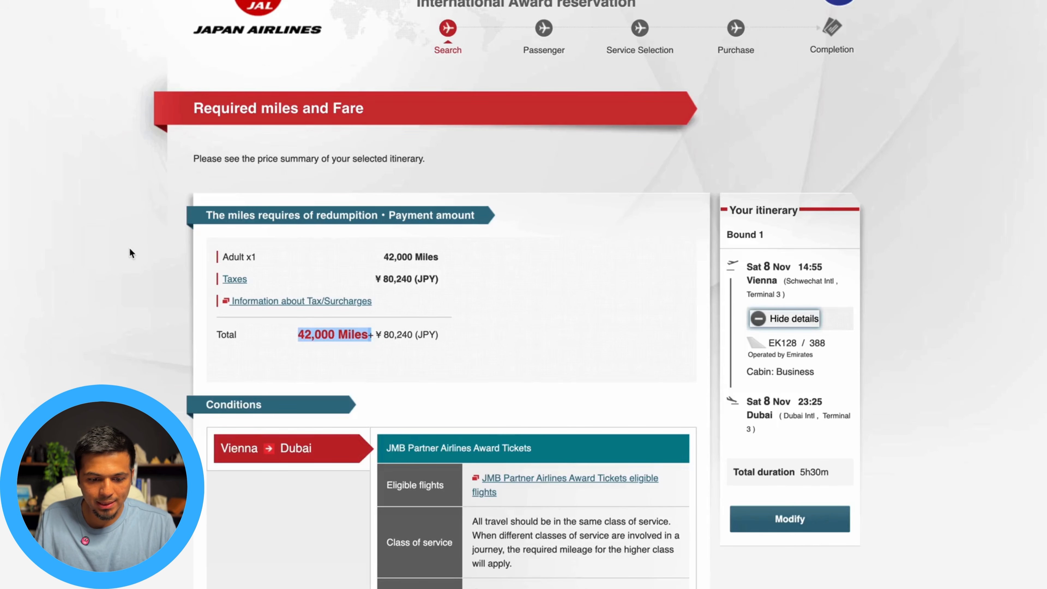
Leave the Vienna to Dubai fare summary on the Japan Airlines site and start the award reservation again.
scroll(129, 247, down, 15)
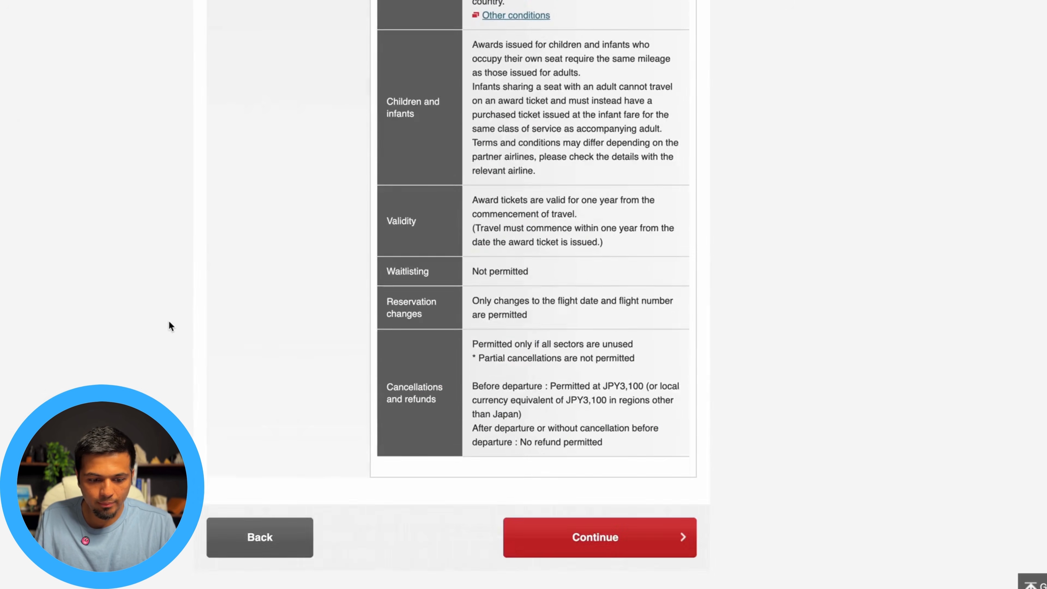
scroll(287, 477, down, 3)
click(278, 445)
scroll(155, 303, down, 15)
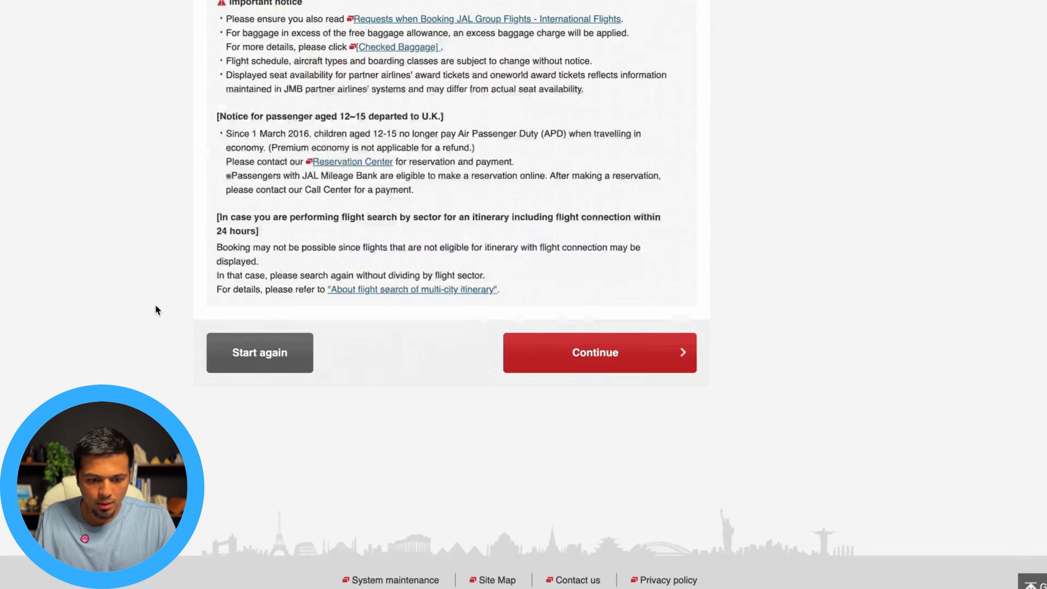
click(252, 357)
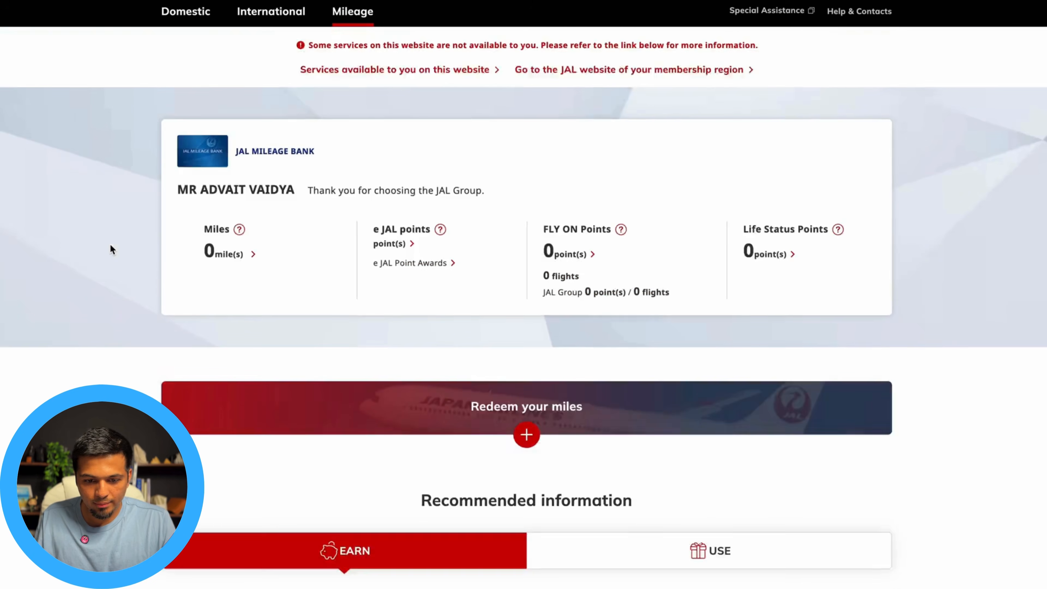
Open the JMB Partner Airlines Award Tickets booking form from the options for redeeming miles.
scroll(333, 330, down, 4)
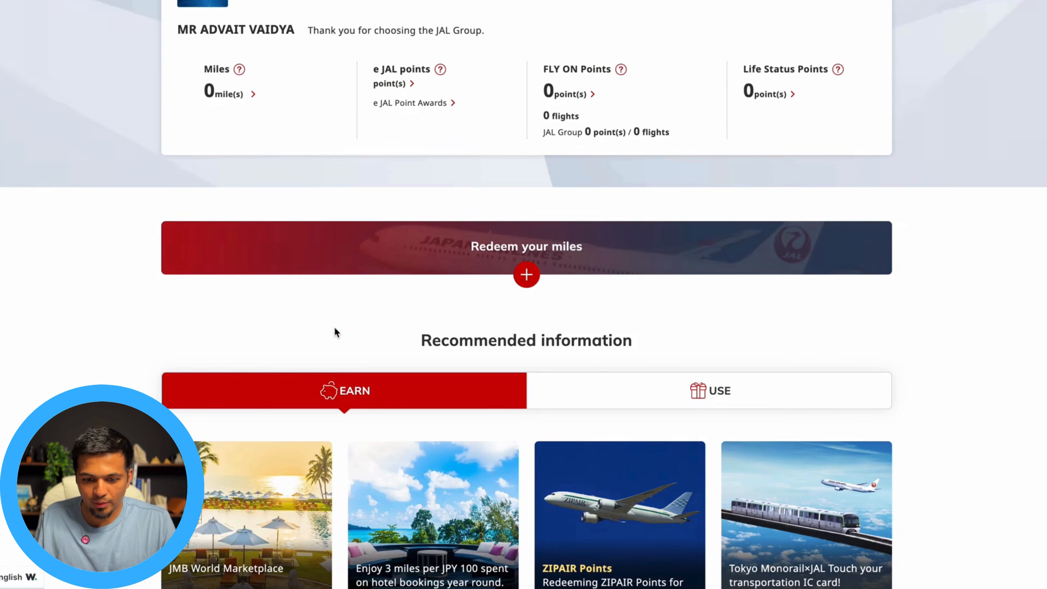
click(526, 275)
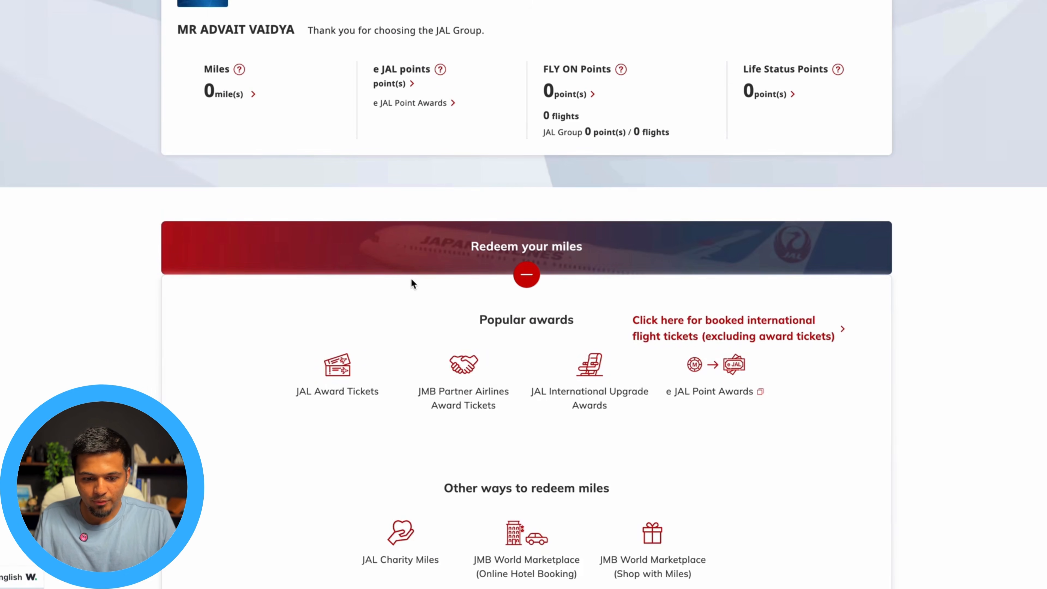
scroll(409, 281, down, 2)
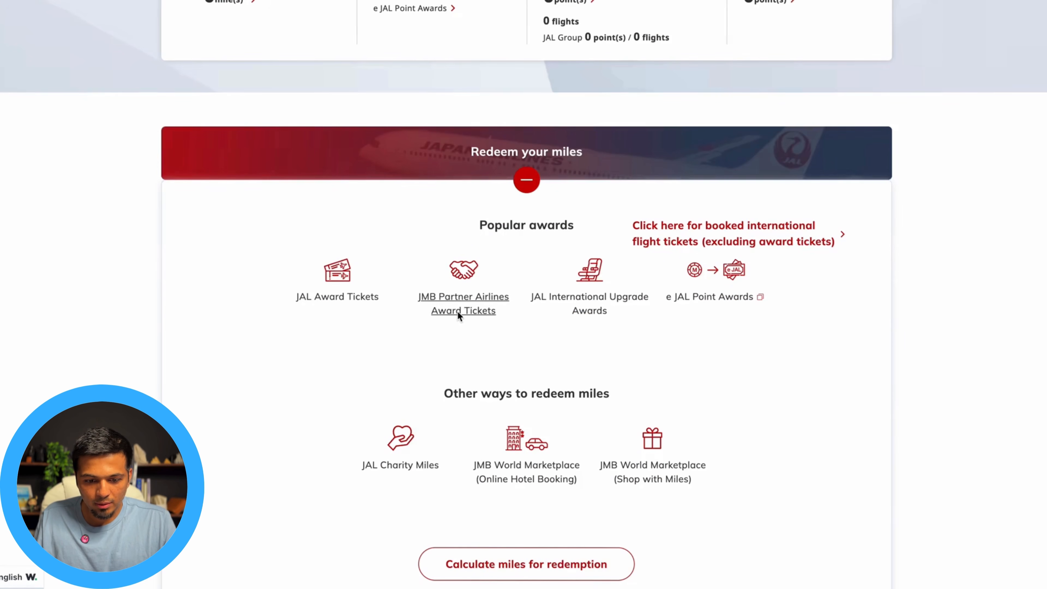
click(452, 297)
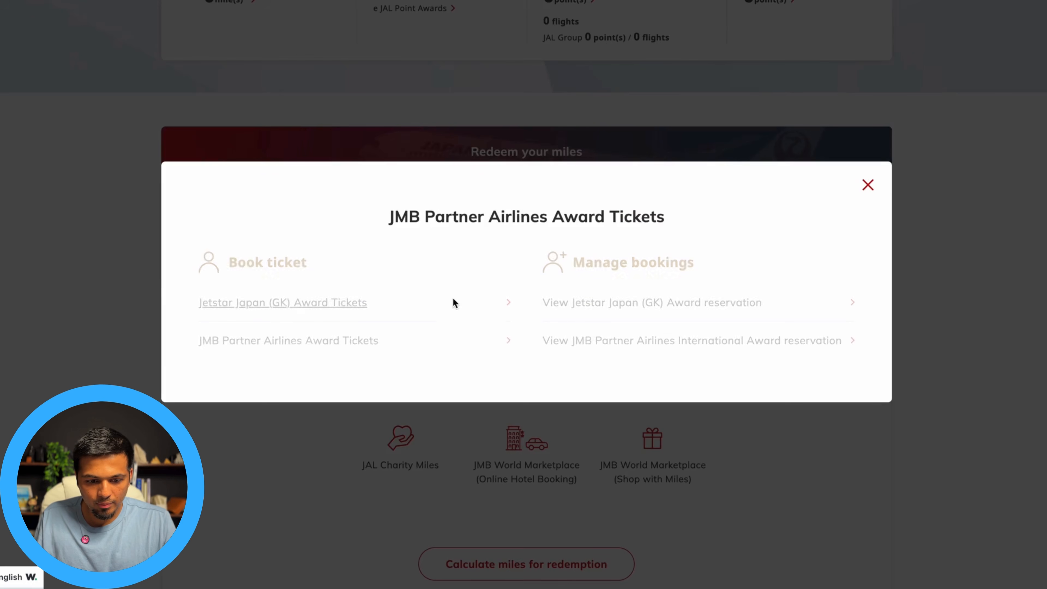
click(300, 343)
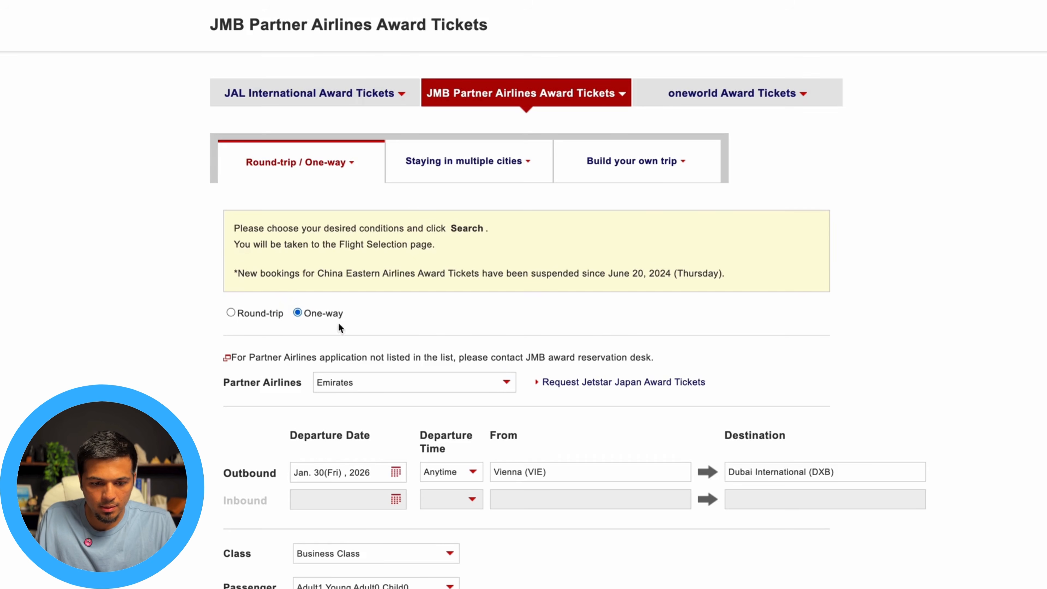
Change the departure city to Sydney (SYD) and search for the one-way Emirates business award to Dubai on Jan. 30, 2026.
scroll(339, 328, down, 5)
click(392, 277)
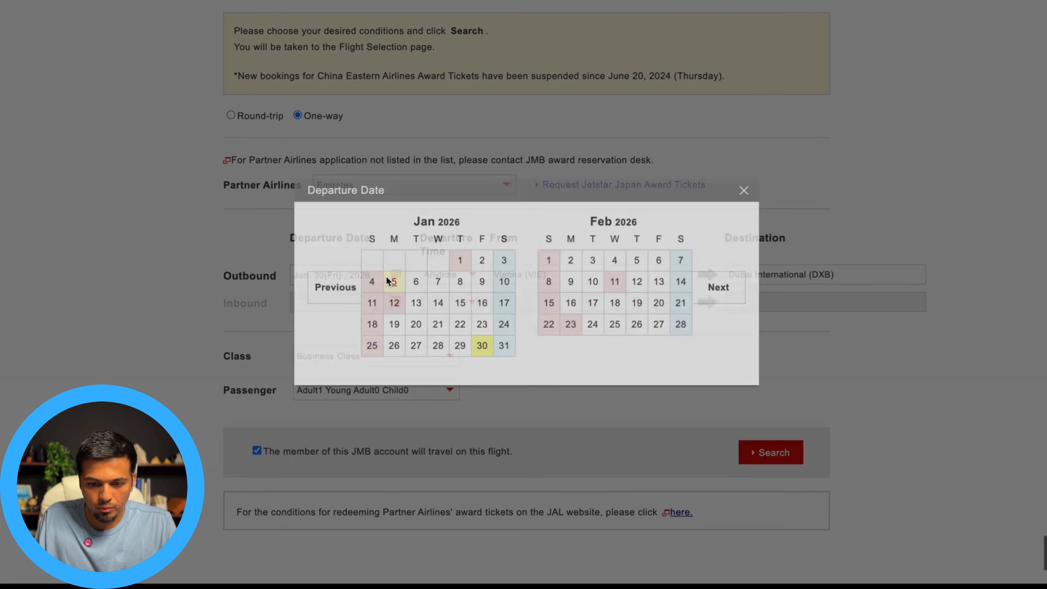
click(741, 192)
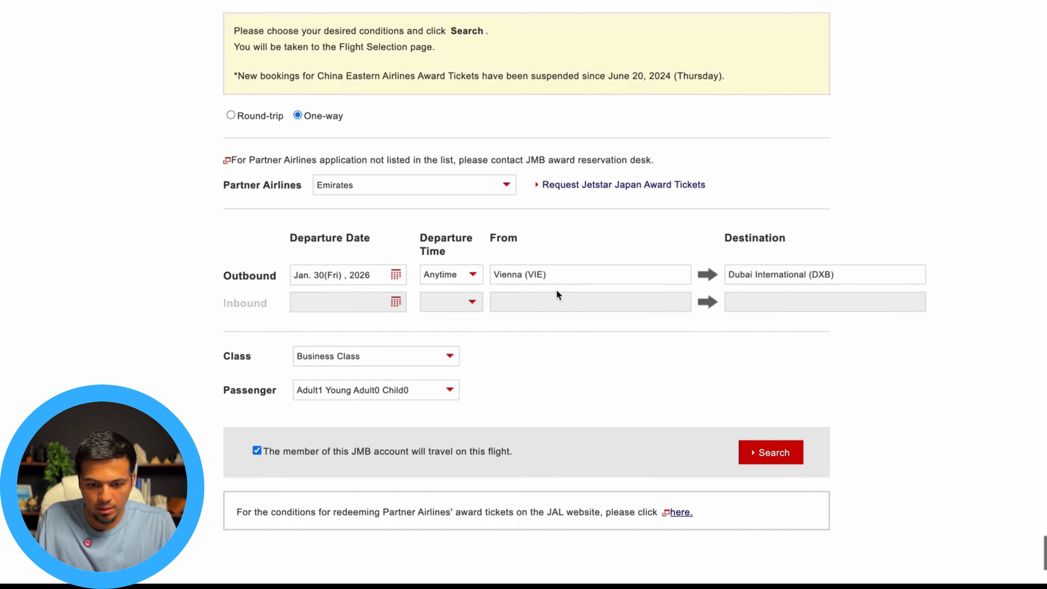
drag(568, 274, 494, 281)
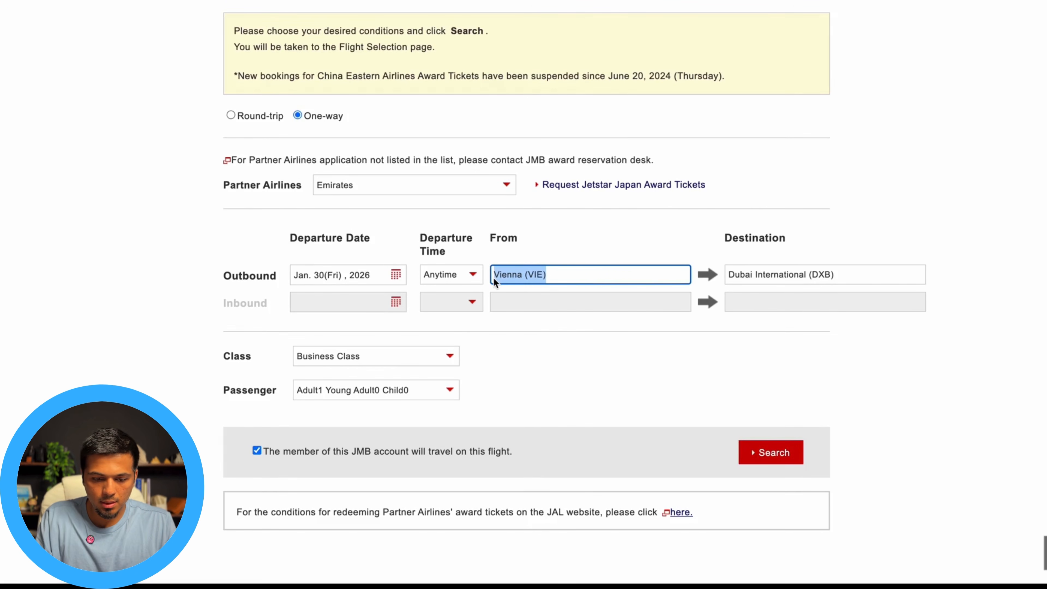
text(syd)
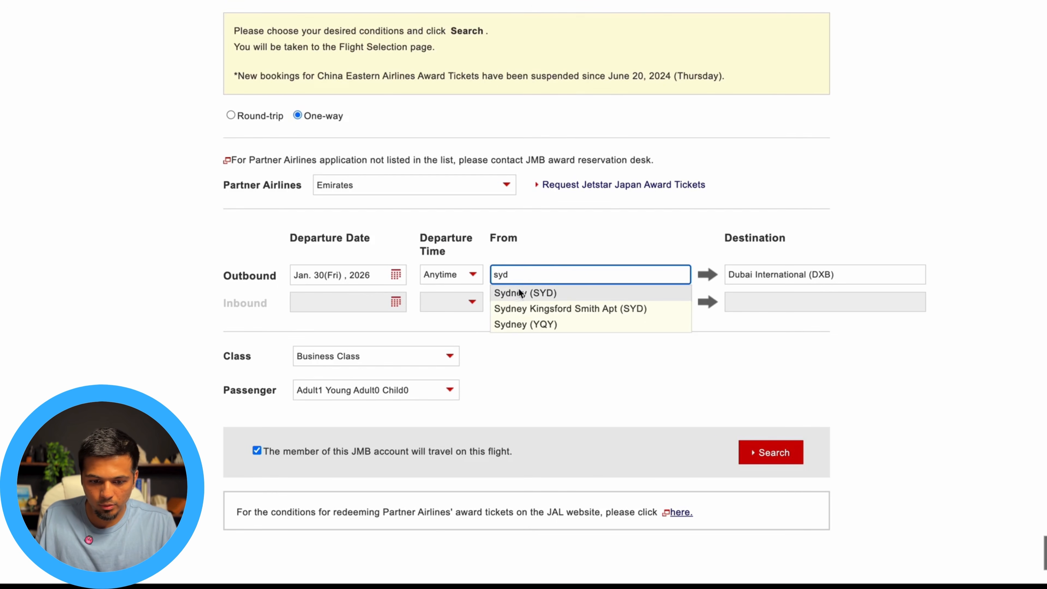
click(520, 292)
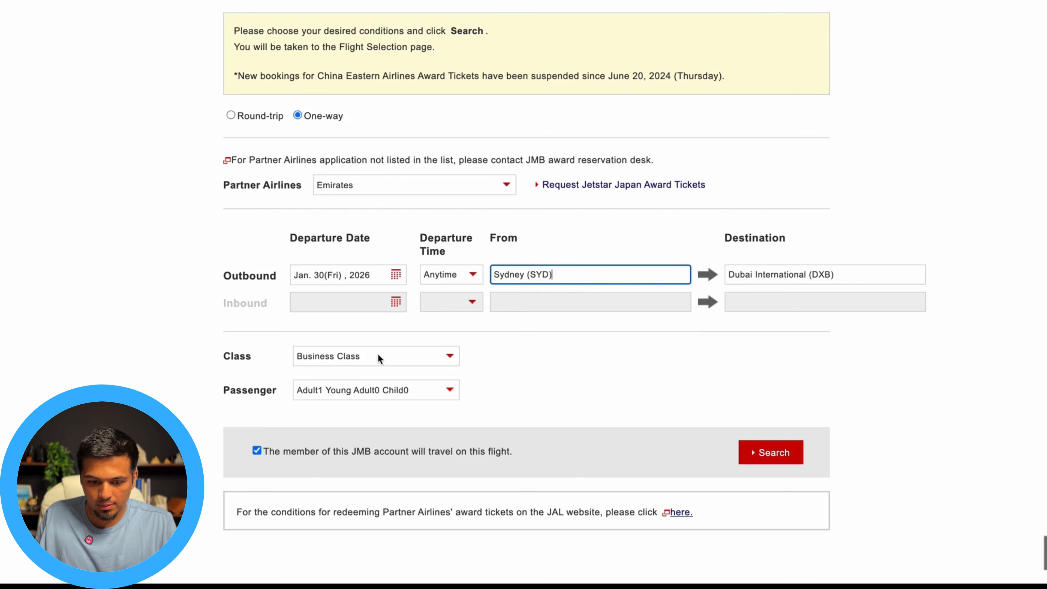
click(782, 459)
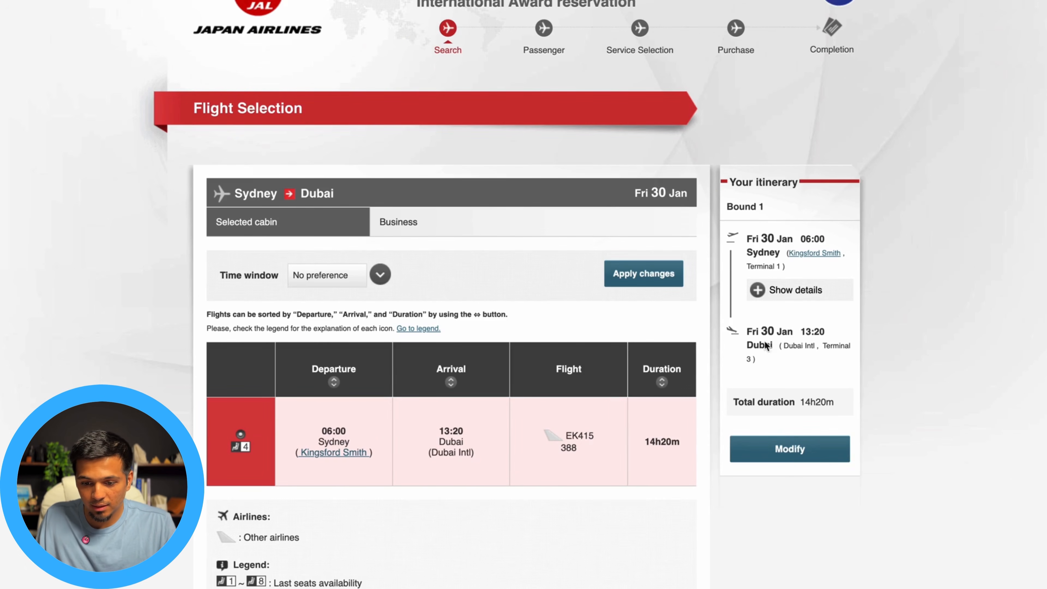
Show the details of the Sydney to Dubai flight and continue to its required miles and fare.
click(799, 288)
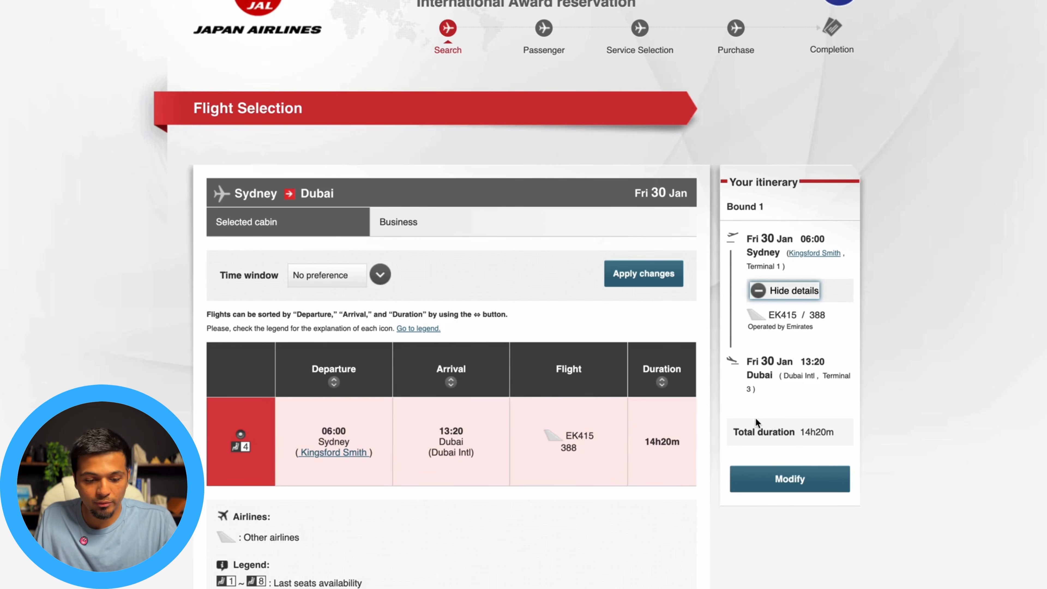
scroll(71, 361, down, 10)
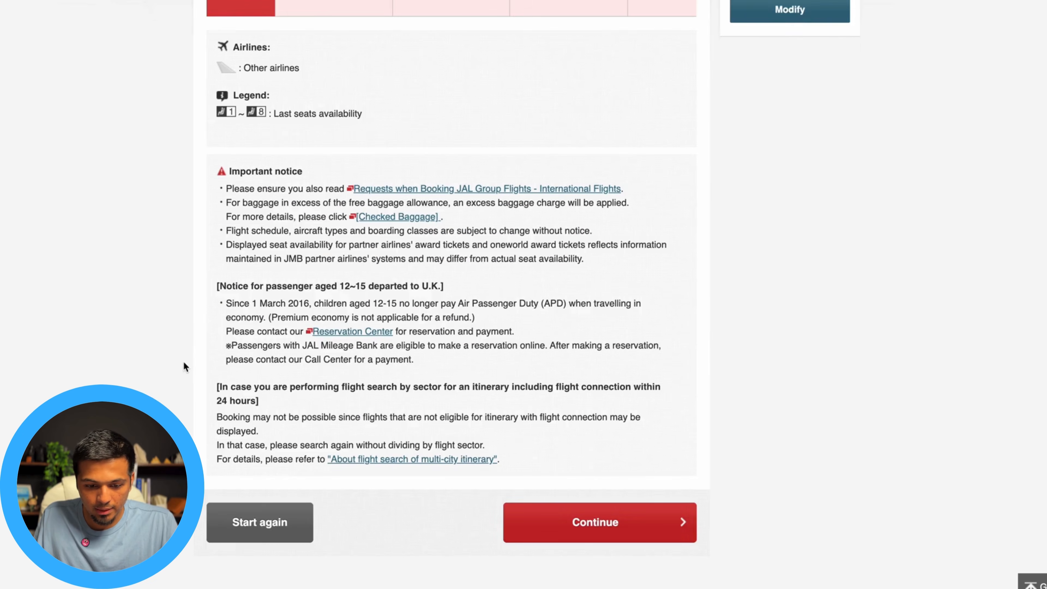
click(631, 529)
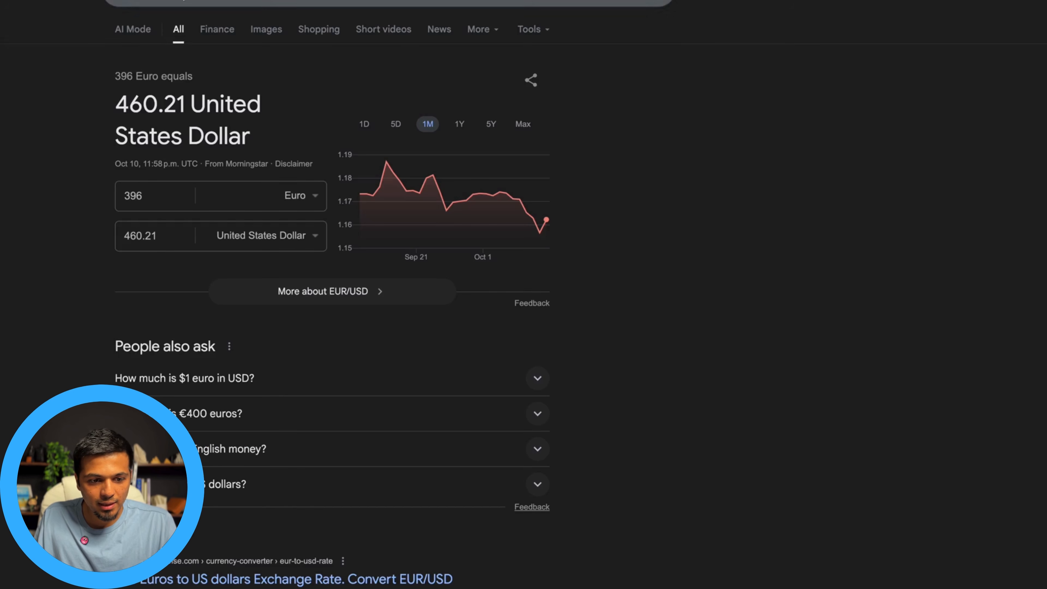
Look up the US dollar value of 12380 yen on Google.
click(99, 2)
text(12380)
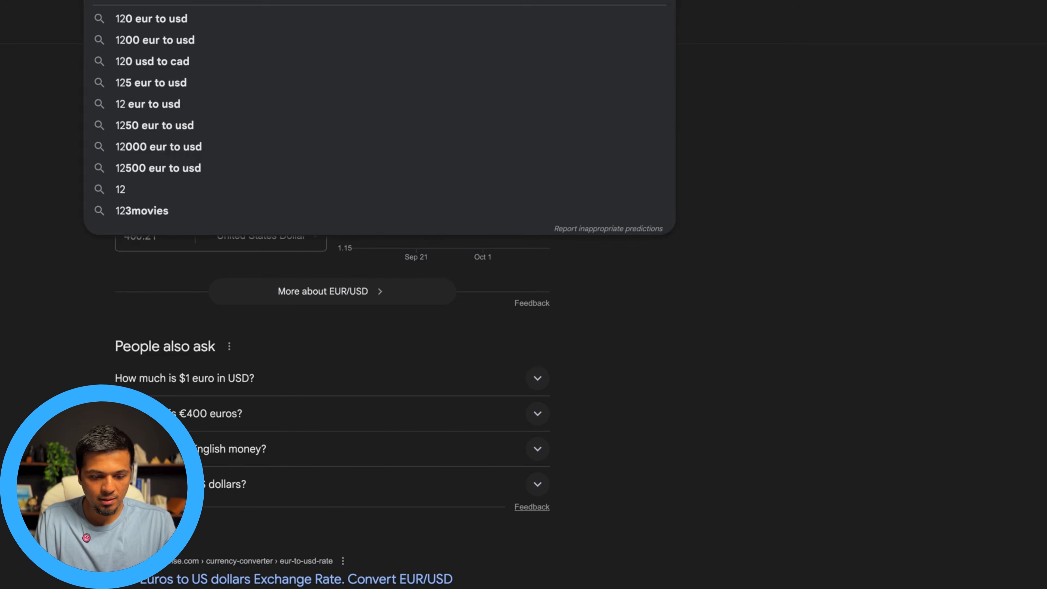
text( yen to usd)
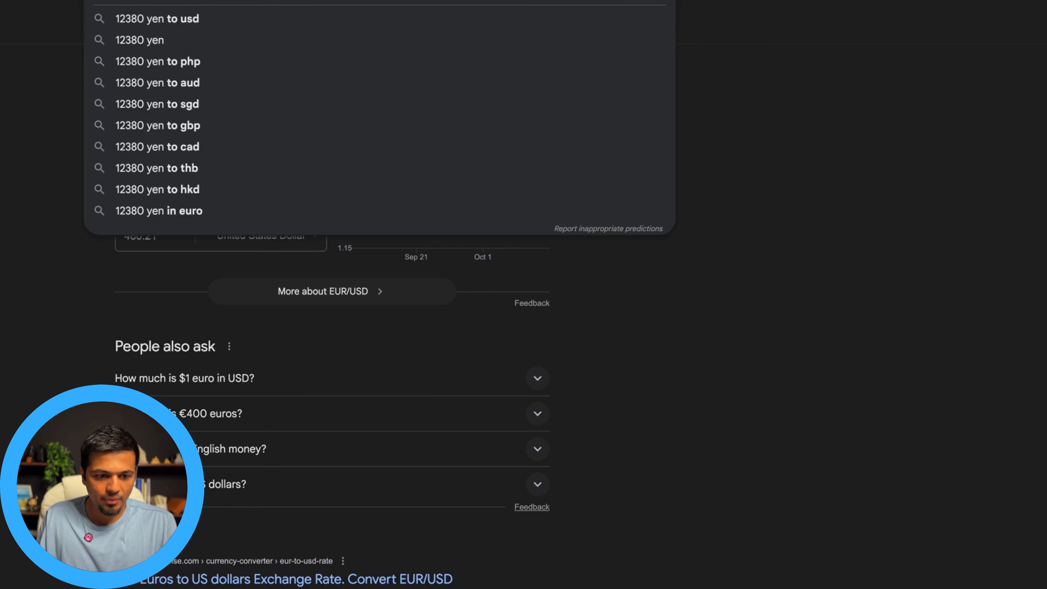
key(Return)
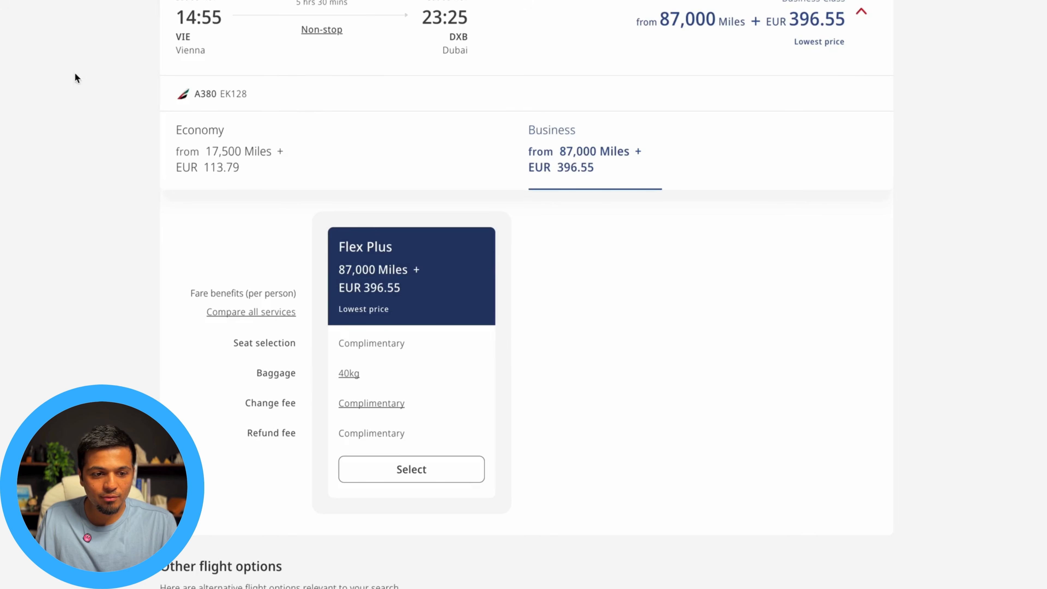
Return to the Japan Airlines fare summary, review the miles and taxes for Sydney to Dubai, and show the flight details.
click(99, 1)
key(Escape)
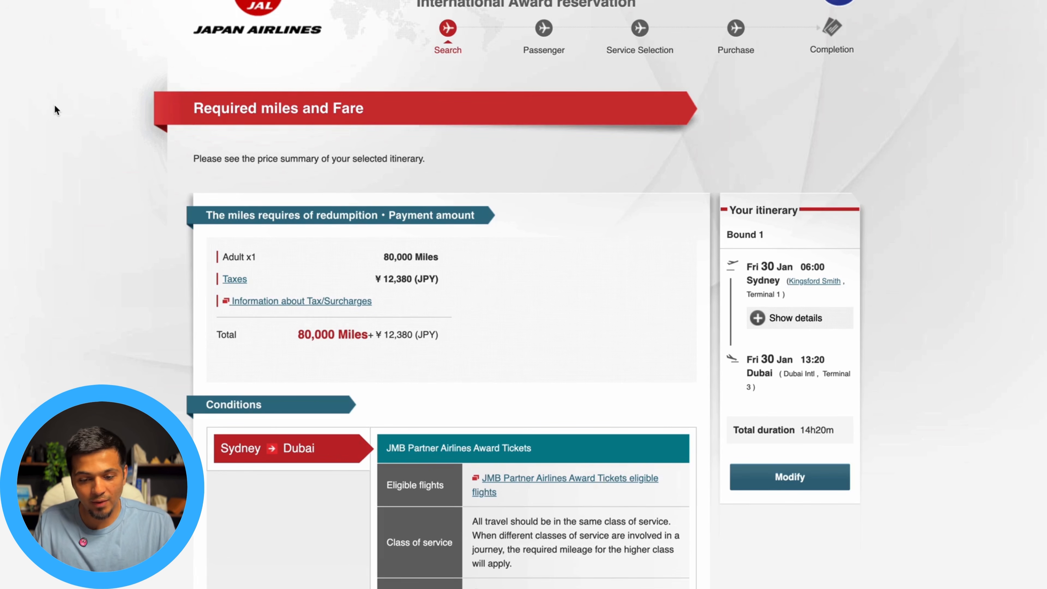
scroll(58, 106, down, 5)
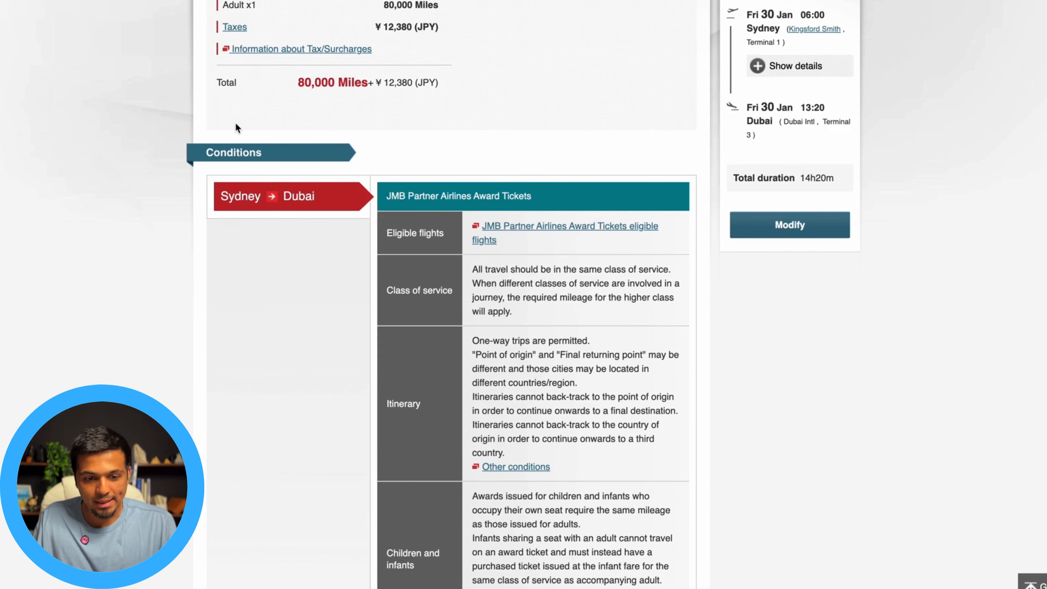
scroll(237, 127, up, 3)
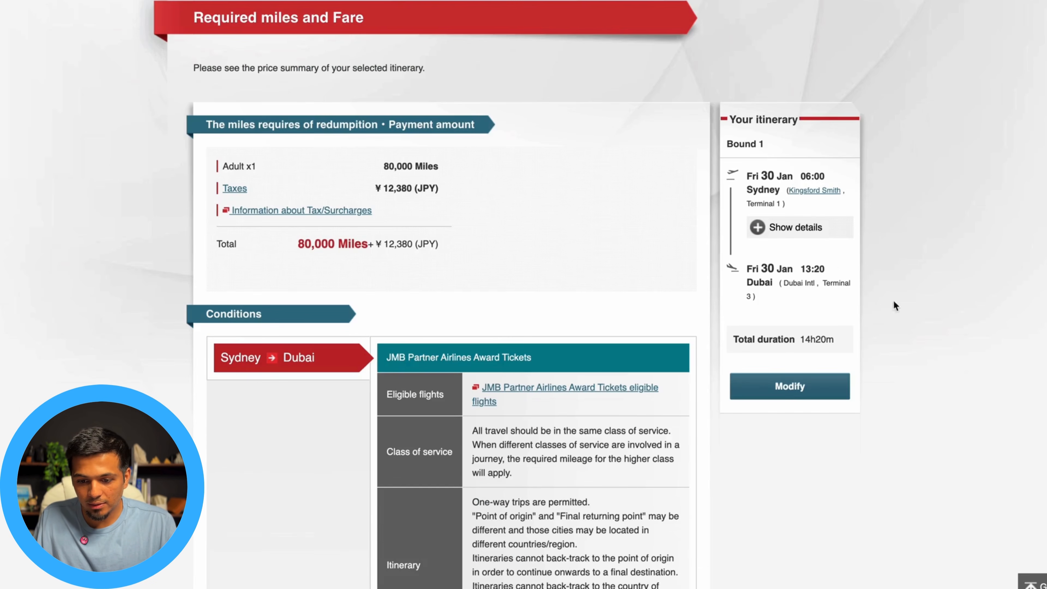
click(768, 230)
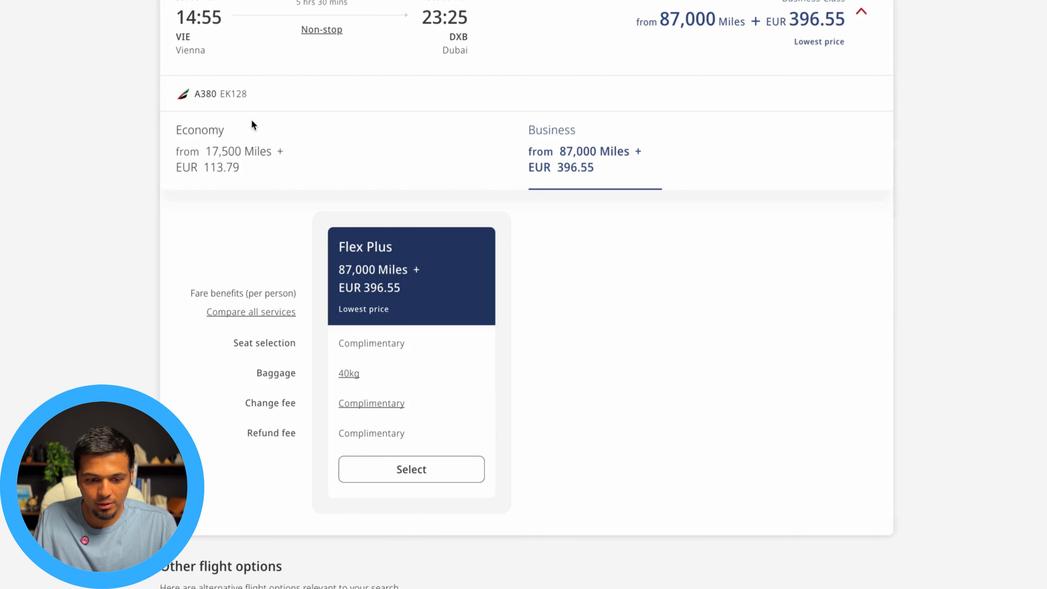
On the Emirates site, reopen the Vienna to Dubai award search and change the departure airport to Sydney (SYD).
scroll(289, 165, up, 6)
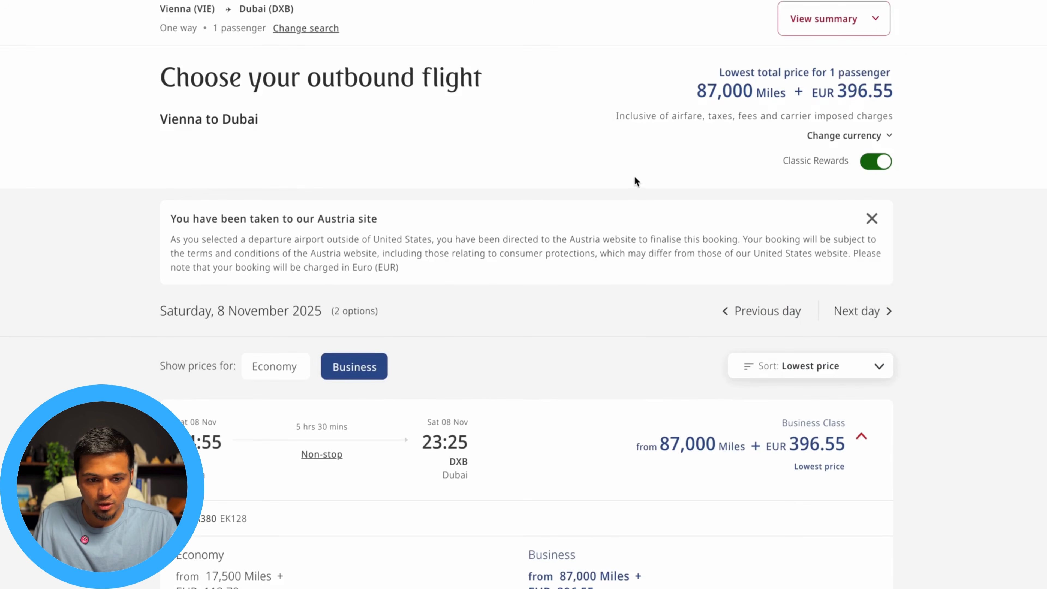
scroll(634, 180, up, 3)
click(311, 31)
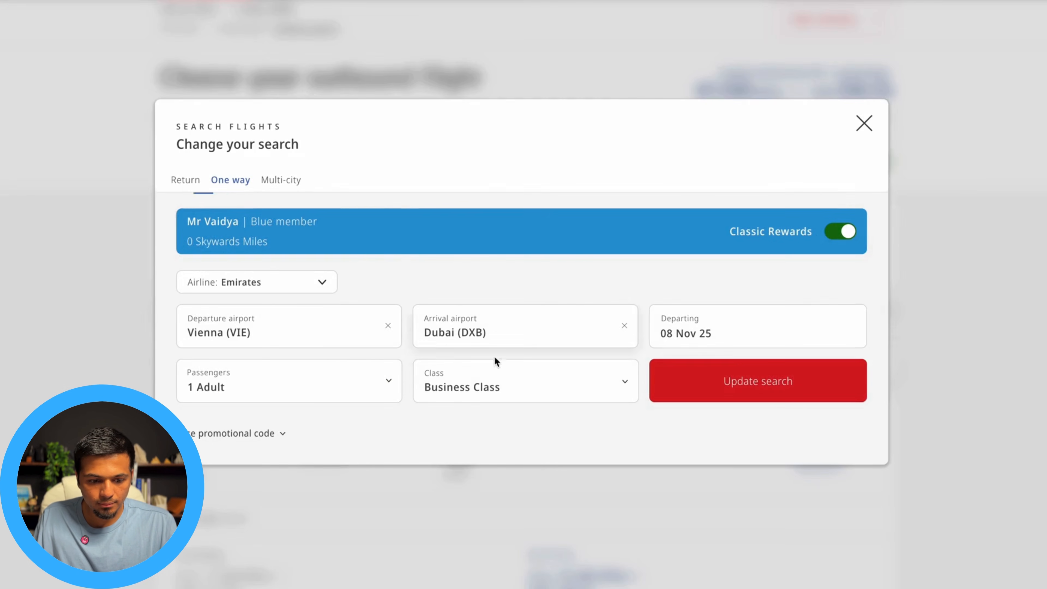
click(308, 335)
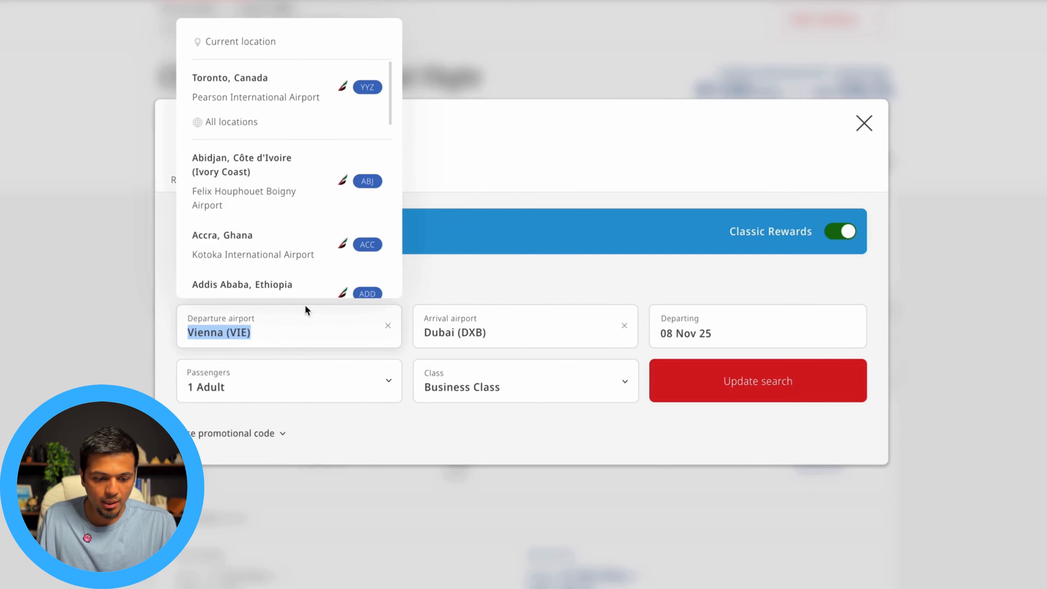
text(syd)
click(269, 429)
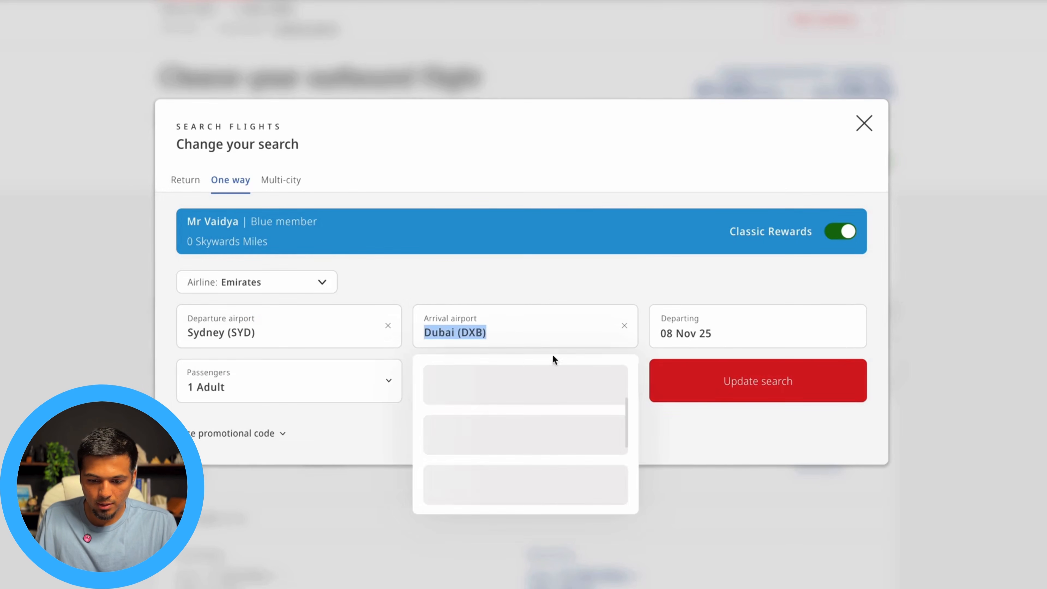
Set the departure date to 30 Jan 26 and update the Emirates award search.
click(712, 334)
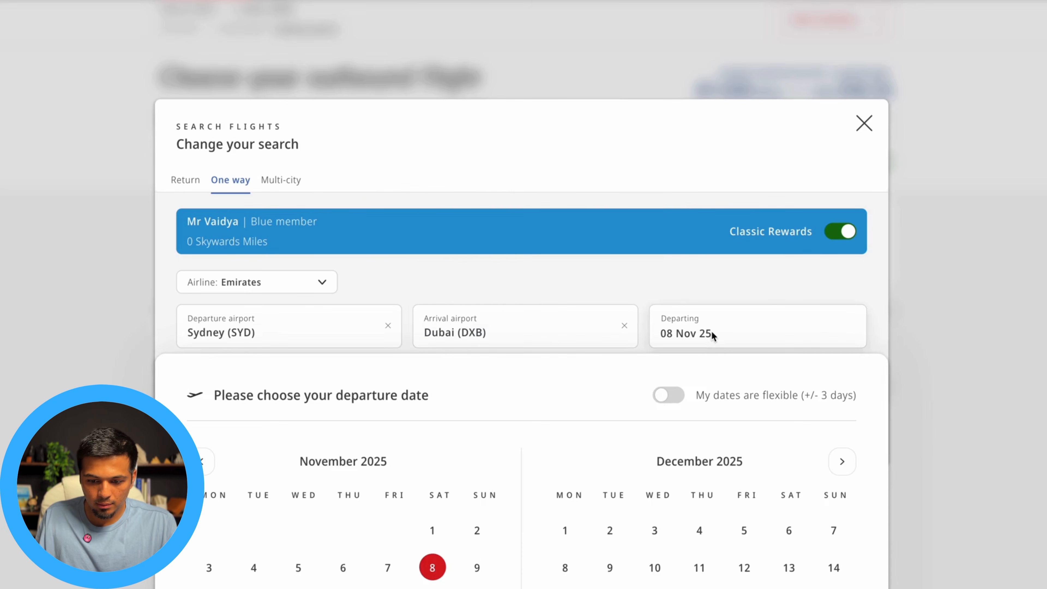
click(843, 466)
scroll(660, 454, down, 3)
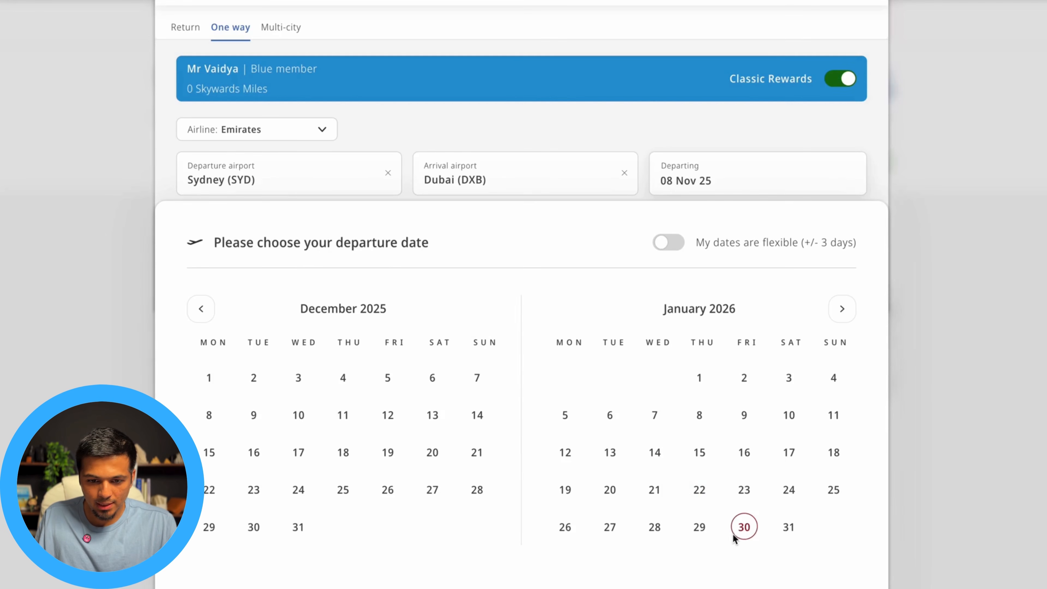
click(742, 530)
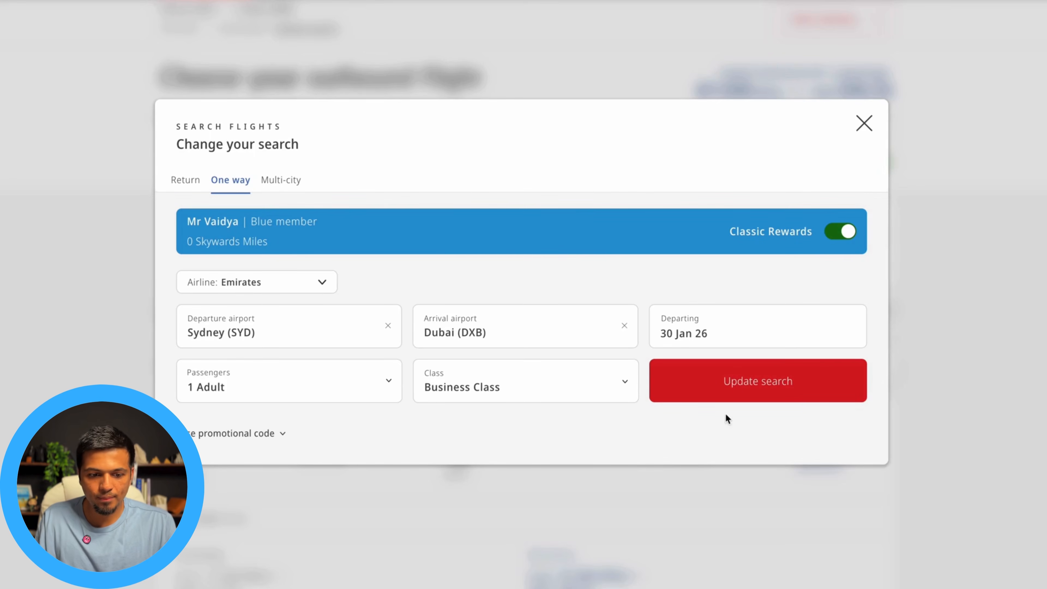
click(738, 381)
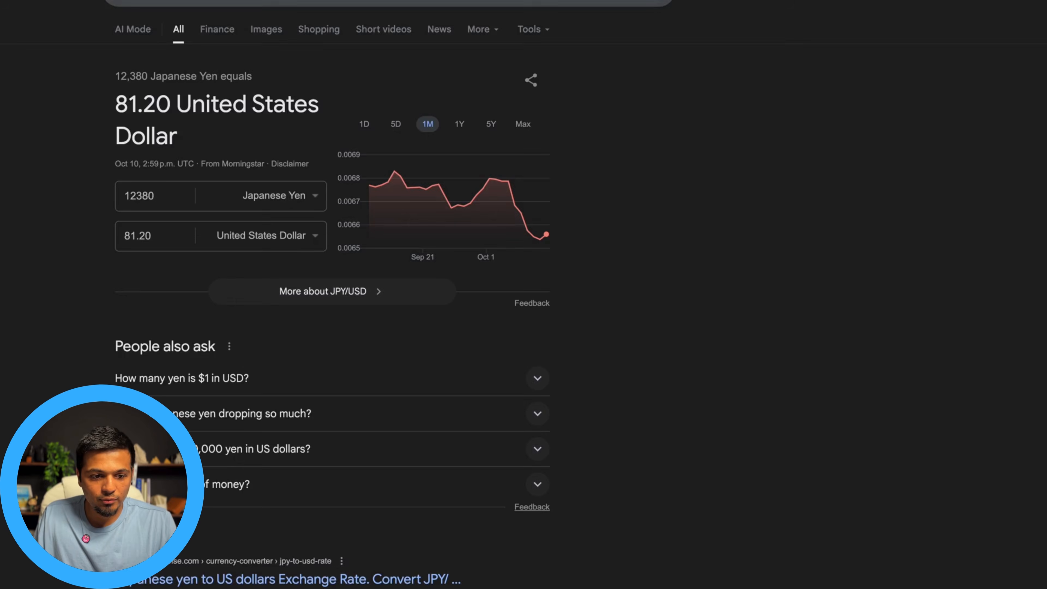
Look up the US dollar value of 1248 Australian dollars on Google and highlight the converted amount.
click(268, 2)
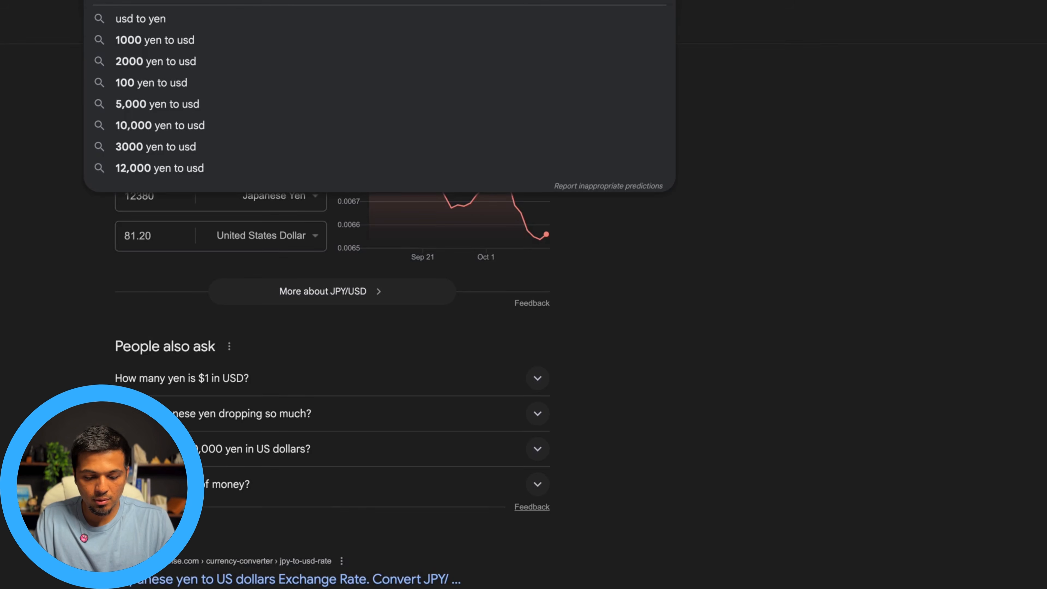
text(1248 aud)
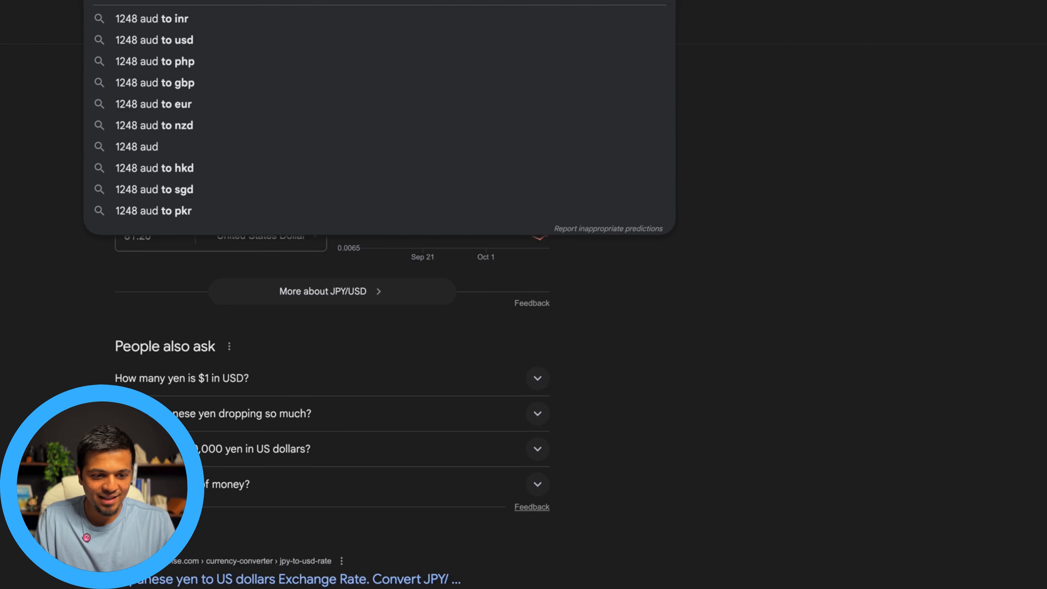
text( to usd)
key(Return)
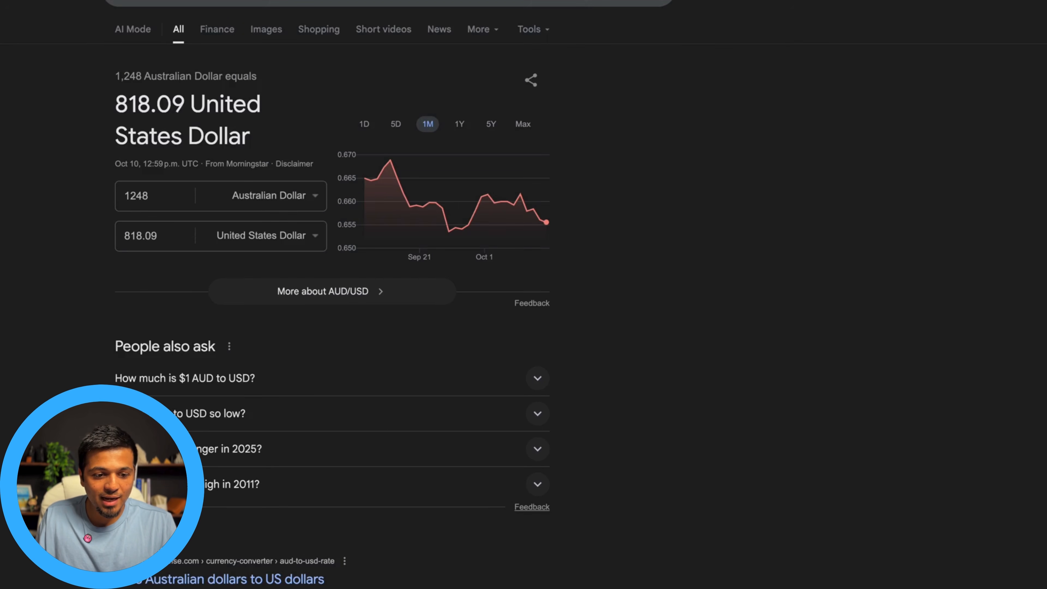
drag(117, 103, 156, 105)
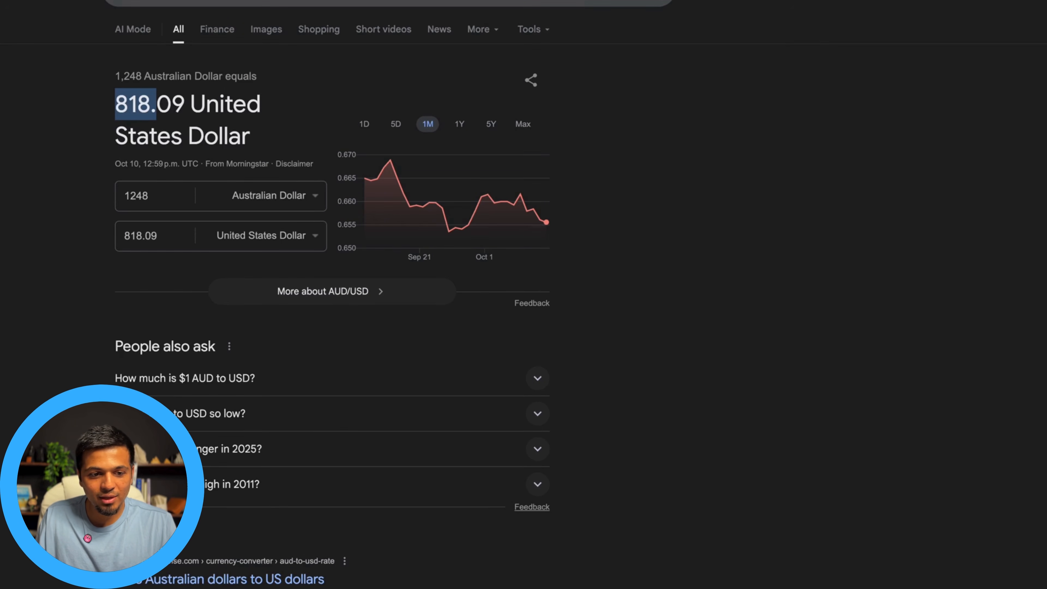